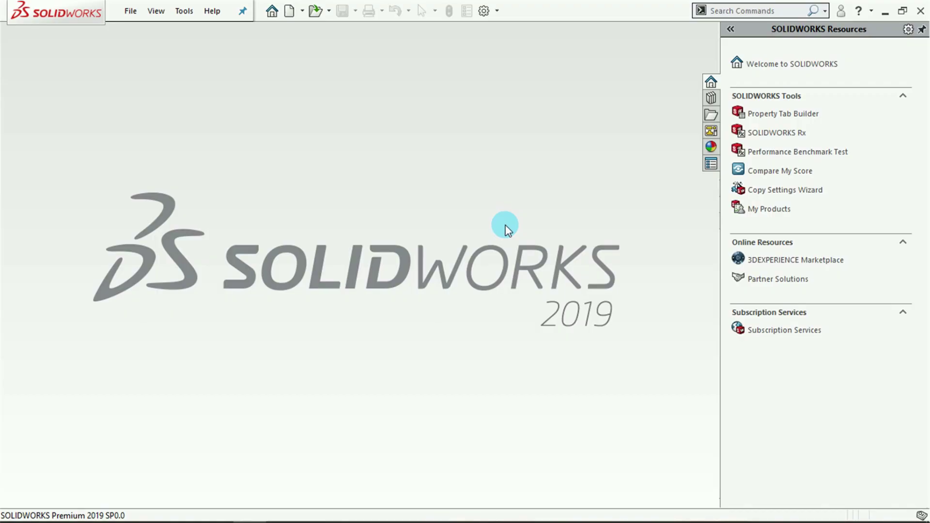
- Create a new part document
{"action": "left_click", "coordinate": [289, 12]}
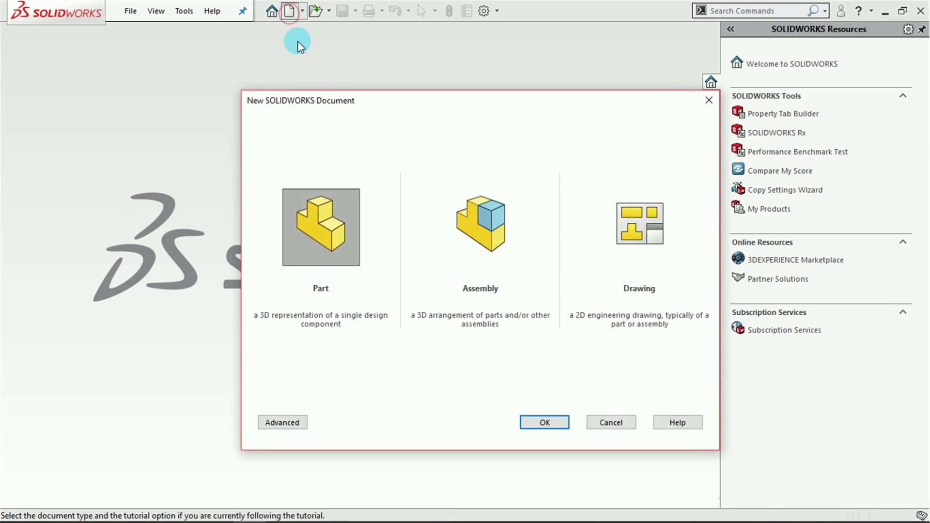
{"action": "left_click", "coordinate": [543, 424]}
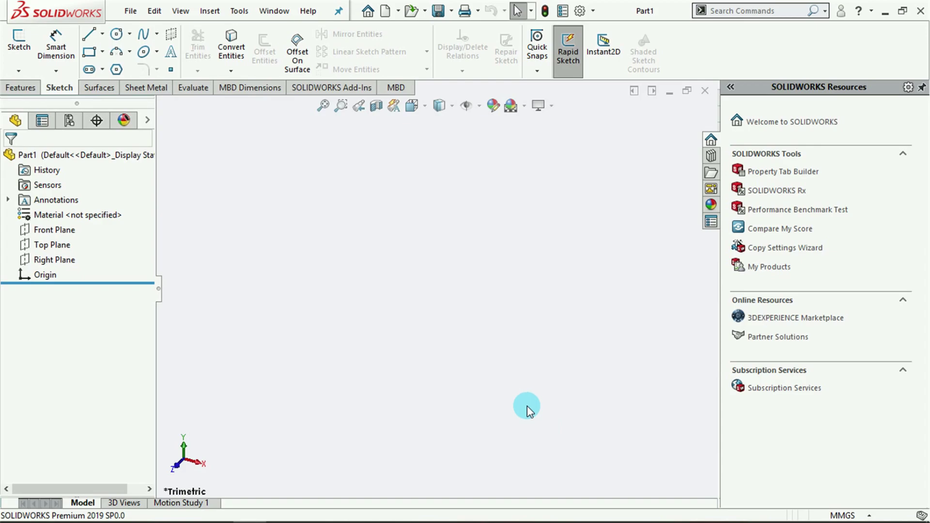
{"action": "left_click", "coordinate": [239, 11]}
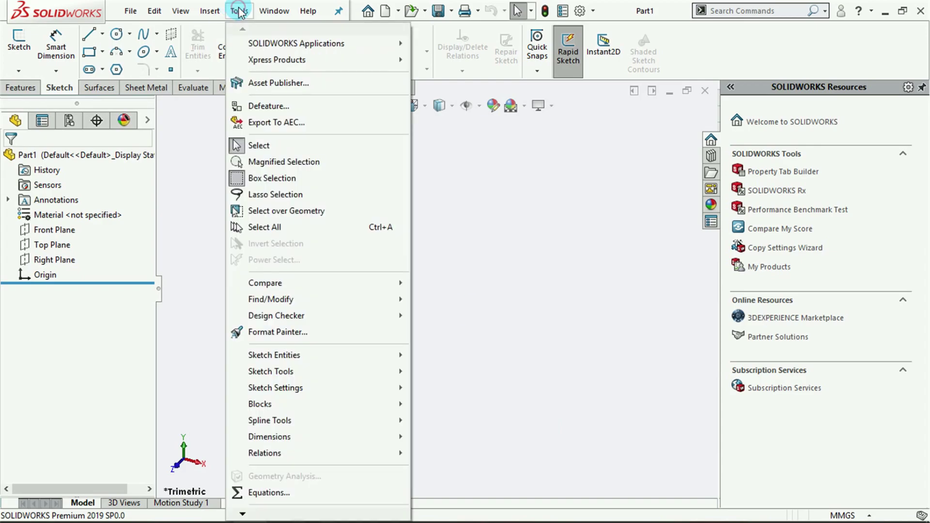
{"action": "mouse_move", "coordinate": [331, 372]}
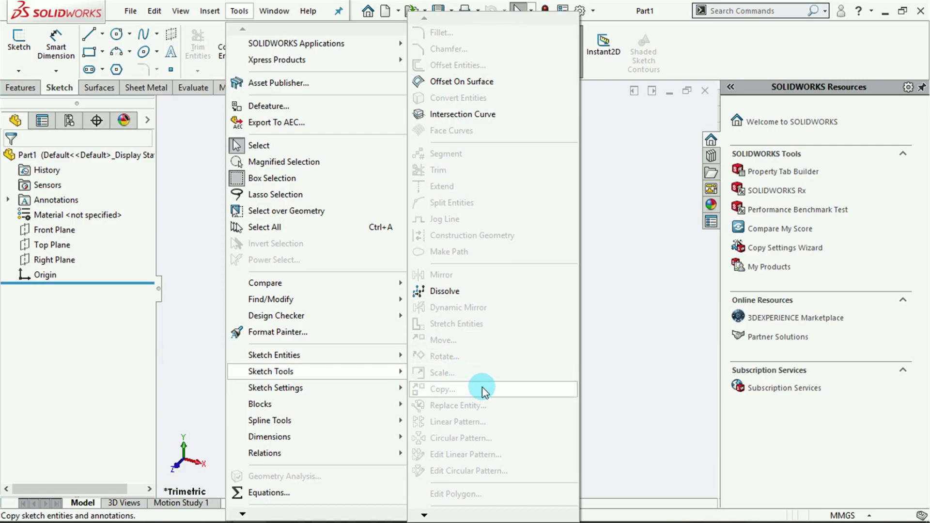
{"action": "mouse_move", "coordinate": [424, 514]}
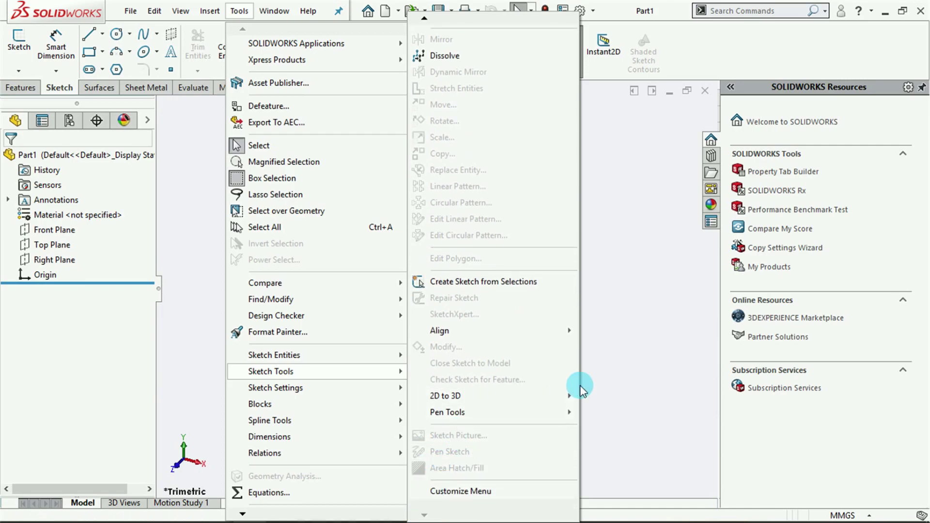
{"action": "left_click", "coordinate": [625, 368]}
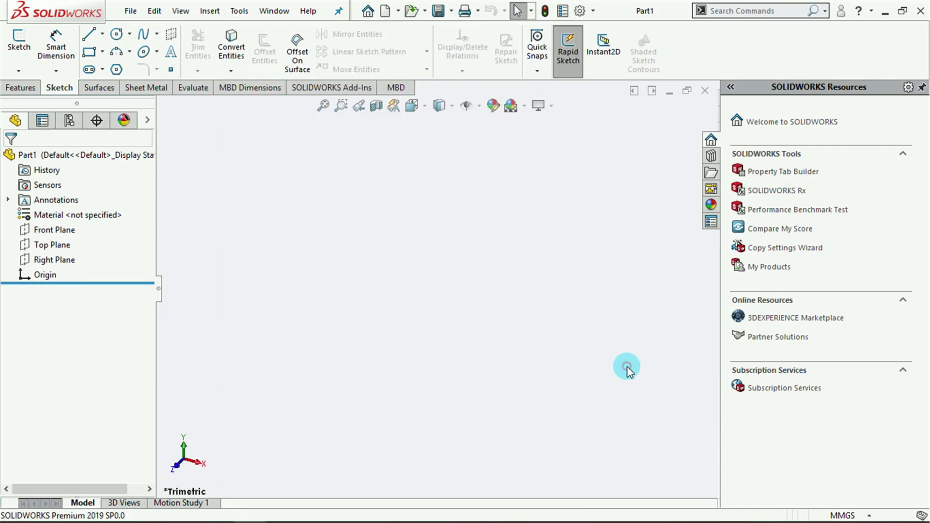
- Start a new sketch on the Top Plane
{"action": "left_click", "coordinate": [49, 246]}
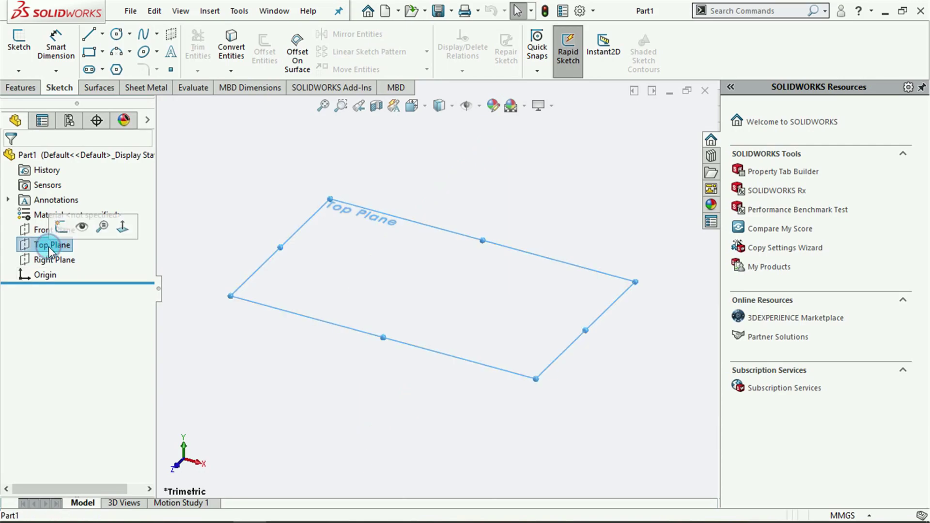
{"action": "left_click", "coordinate": [59, 227]}
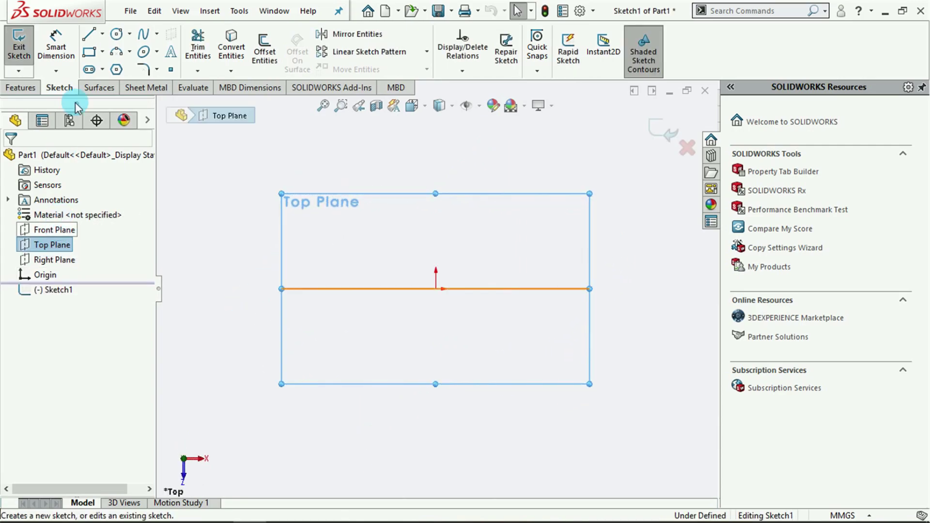
{"action": "left_click", "coordinate": [239, 11]}
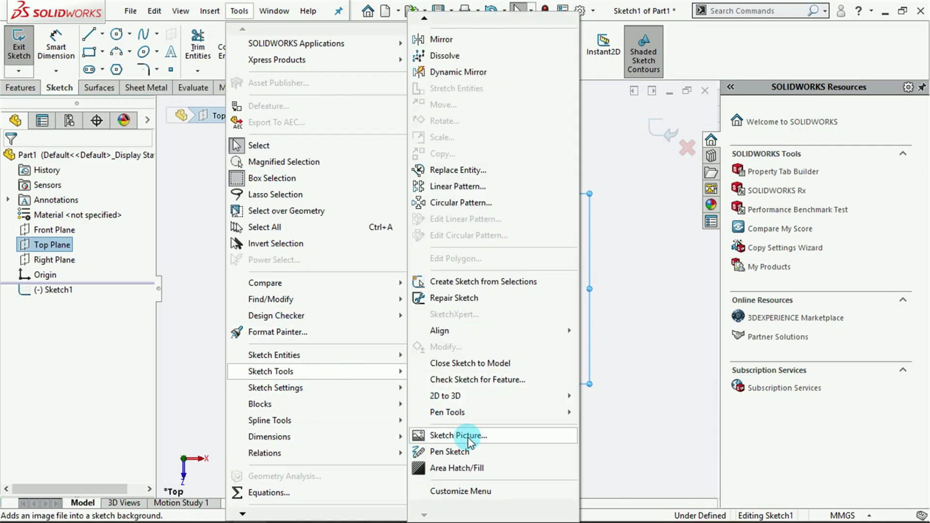
{"action": "left_click", "coordinate": [650, 429]}
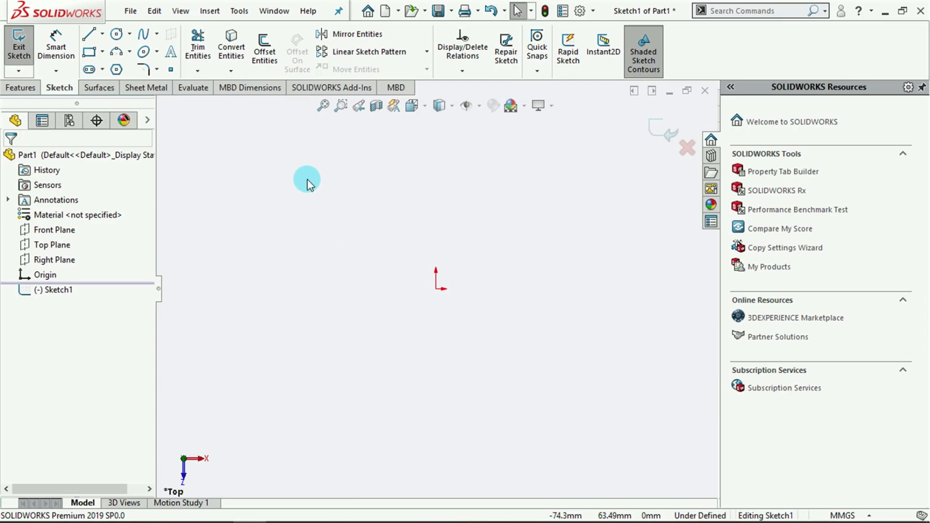
- Insert the image tutorial-space-lone from the Logo folder in Tutorial Space as a sketch picture
{"action": "left_click", "coordinate": [240, 11]}
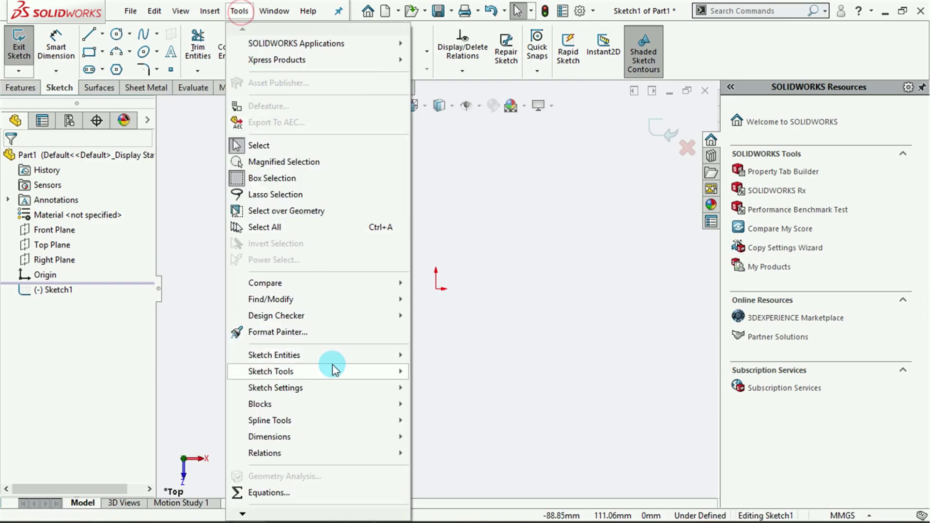
{"action": "mouse_move", "coordinate": [328, 371]}
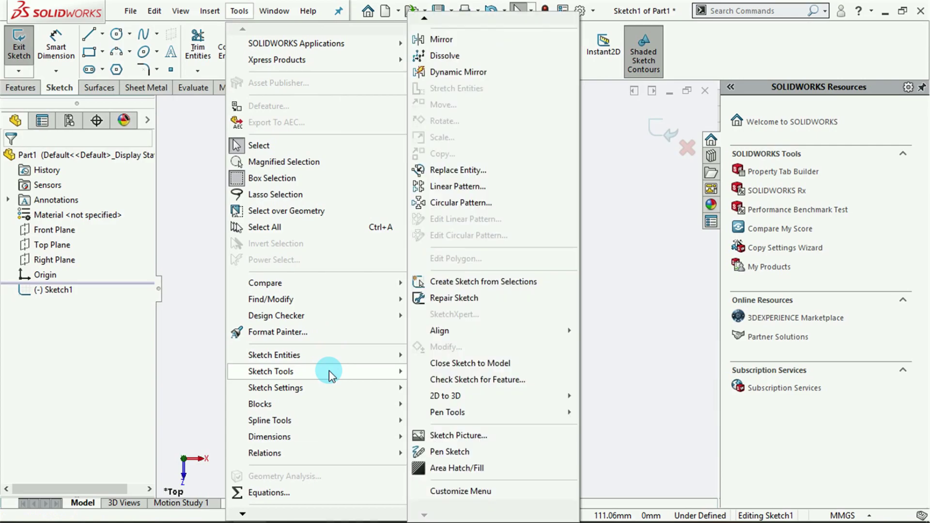
{"action": "left_click", "coordinate": [452, 437]}
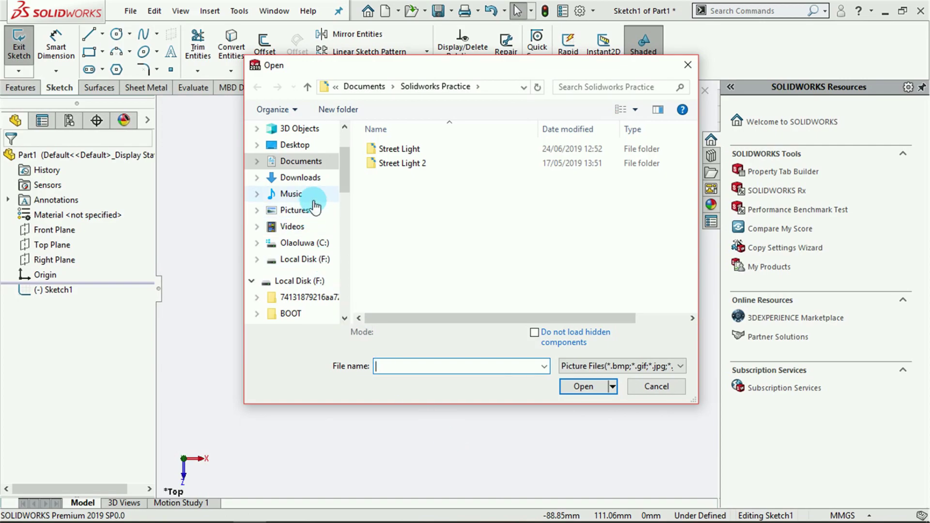
{"action": "left_click_drag", "start_coordinate": [344, 179], "coordinate": [348, 283]}
{"action": "left_click", "coordinate": [297, 293]}
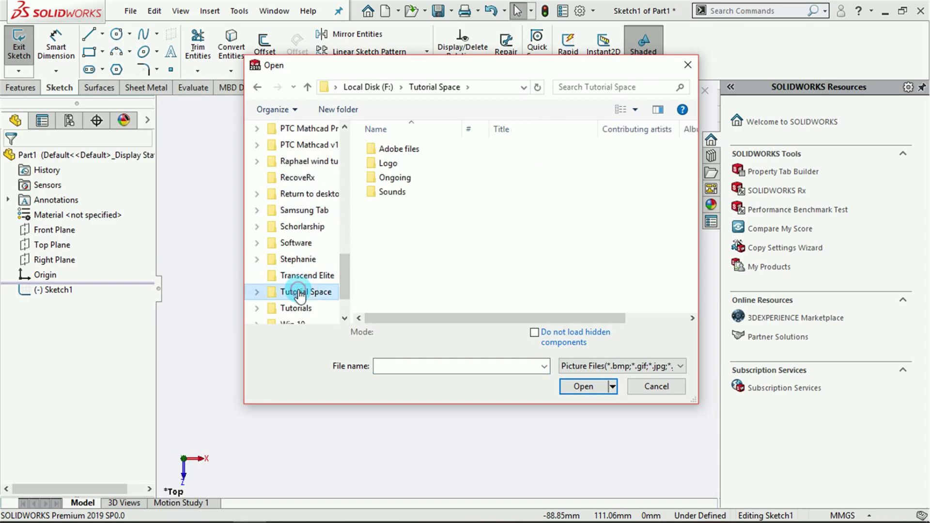
{"action": "double_click", "coordinate": [386, 164]}
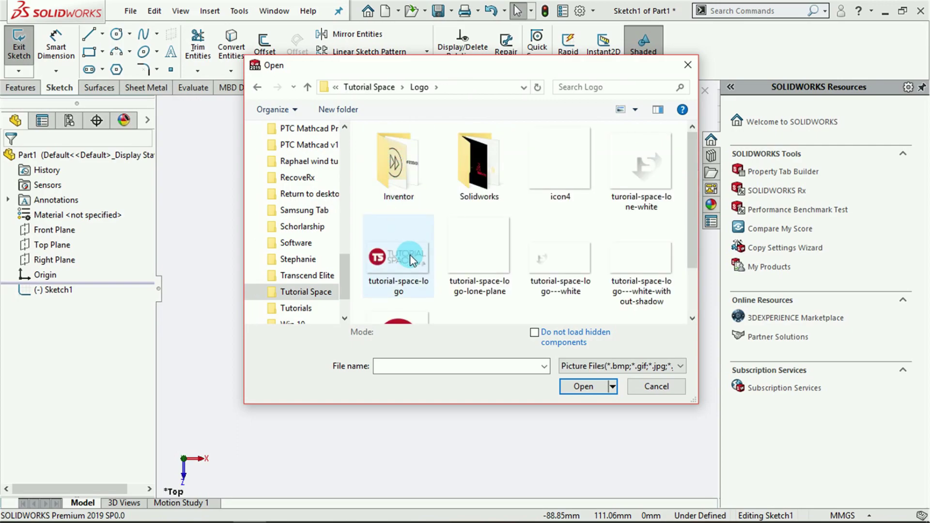
{"action": "scroll", "coordinate": [404, 264], "scroll_direction": "down", "scroll_amount": 1}
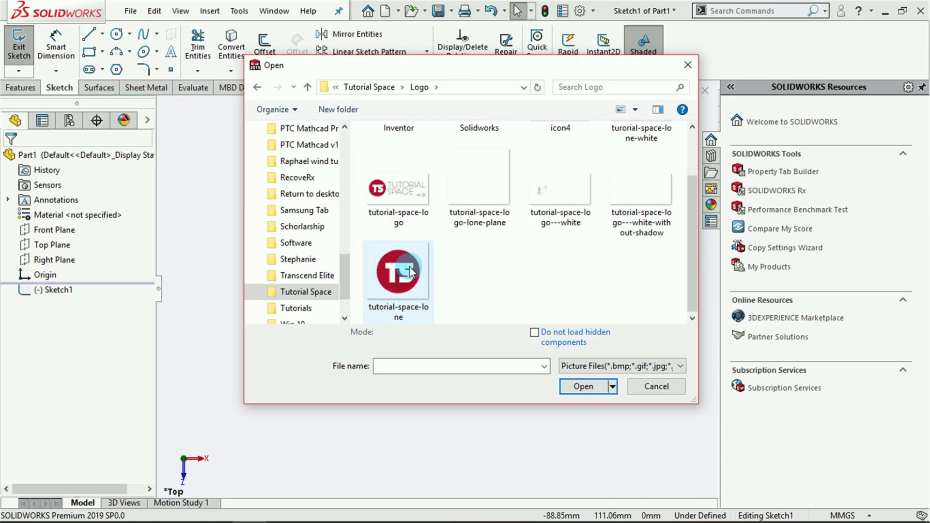
{"action": "left_click", "coordinate": [404, 275]}
{"action": "left_click", "coordinate": [584, 386]}
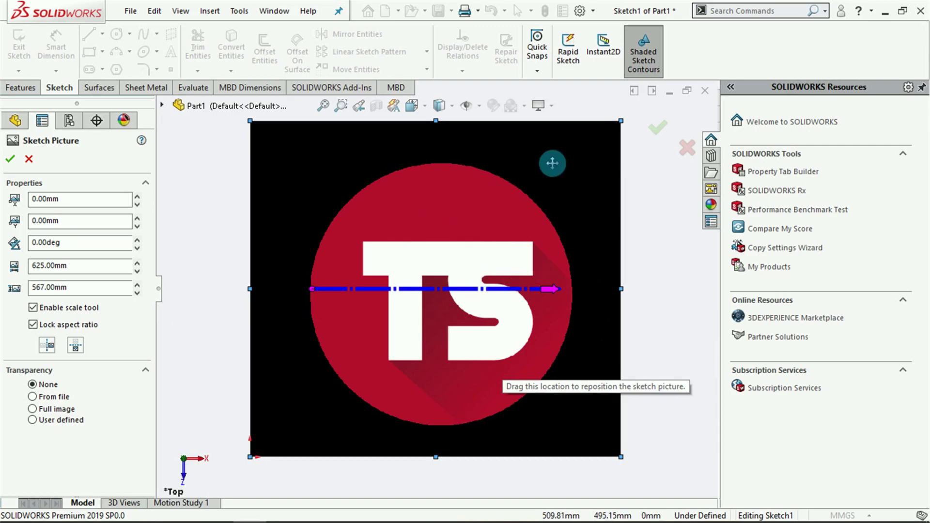
- Try moving the picture's X origin to 30 mm and return it to 0 mm
{"action": "left_click", "coordinate": [137, 195]}
{"action": "left_click", "coordinate": [137, 195]}
{"action": "left_click", "coordinate": [138, 196]}
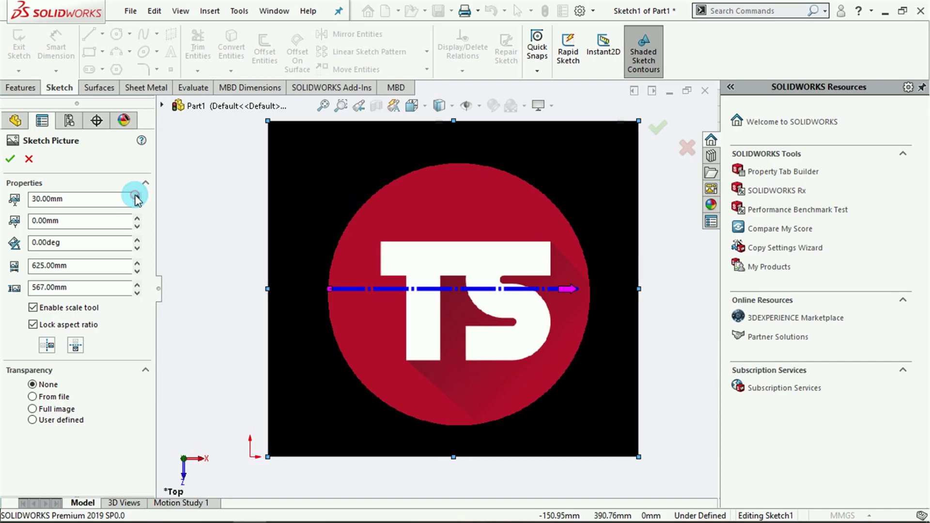
{"action": "left_click", "coordinate": [138, 208]}
{"action": "left_click", "coordinate": [138, 208]}
{"action": "left_click", "coordinate": [138, 208]}
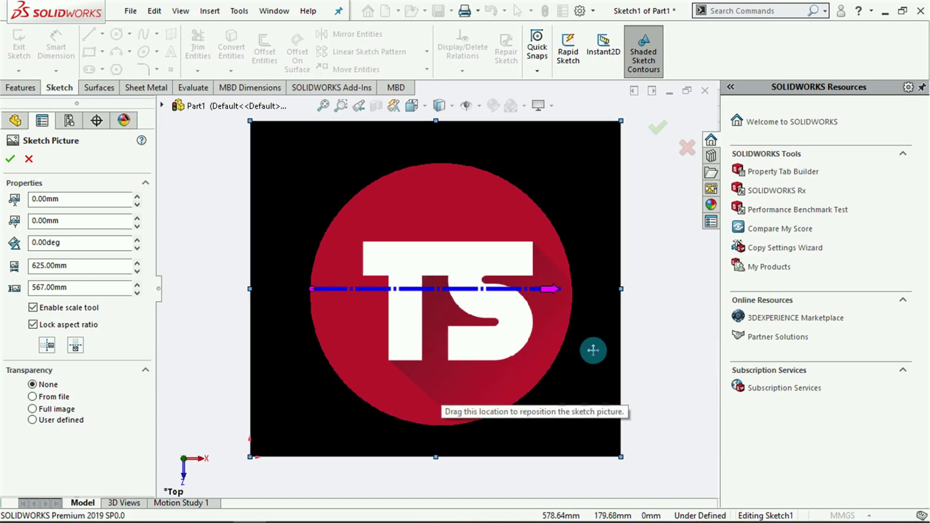
- Try lowering the picture's Y origin below zero and return it to 0 mm
{"action": "left_click", "coordinate": [137, 228]}
{"action": "left_click", "coordinate": [137, 228]}
{"action": "left_click", "coordinate": [137, 227]}
{"action": "left_click", "coordinate": [137, 217]}
{"action": "left_click", "coordinate": [137, 216]}
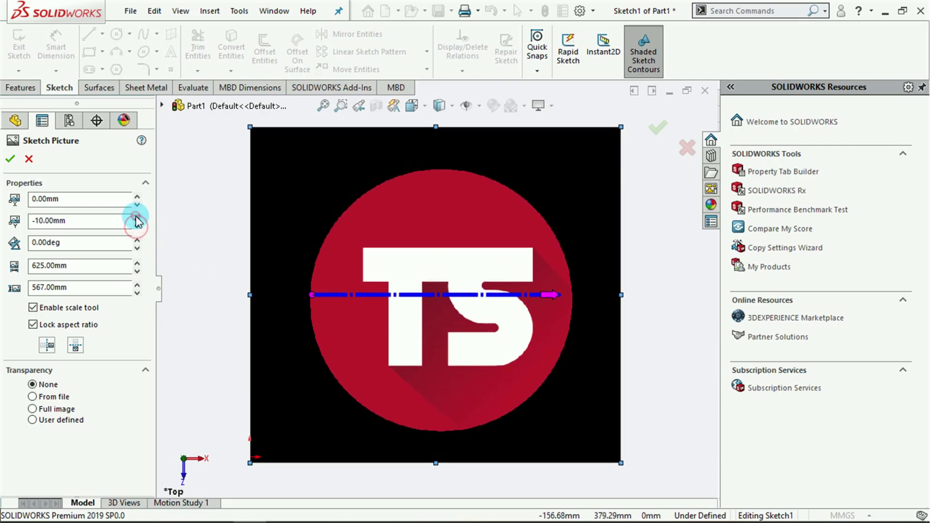
{"action": "left_click", "coordinate": [137, 216]}
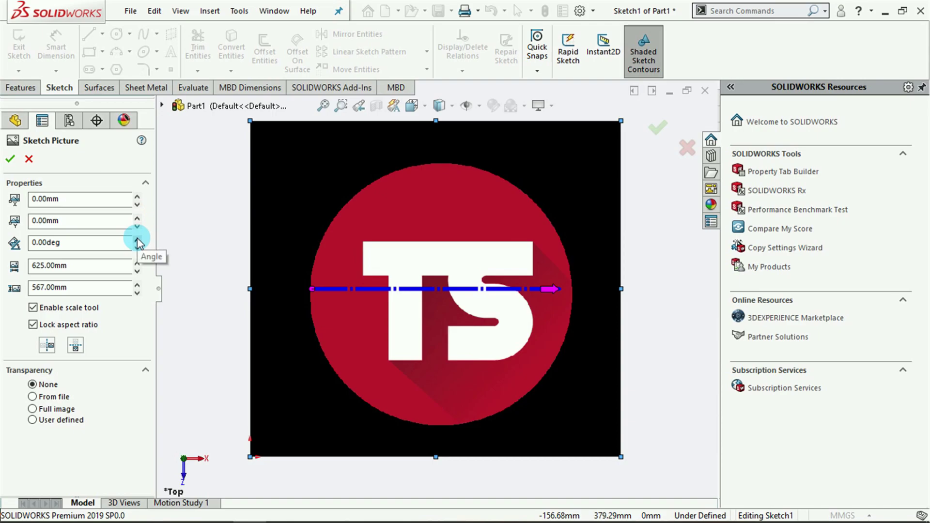
- Try rotating the picture in both directions by changing its angle and return it to 0 degrees
{"action": "left_click", "coordinate": [137, 239]}
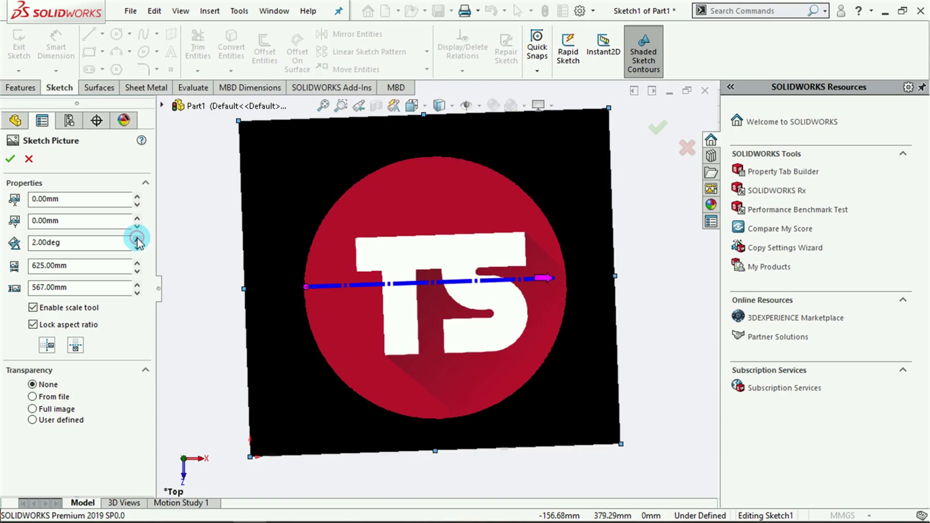
{"action": "left_click", "coordinate": [138, 239]}
{"action": "left_click", "coordinate": [137, 248]}
{"action": "left_click", "coordinate": [138, 248]}
{"action": "left_click", "coordinate": [137, 248]}
{"action": "left_click", "coordinate": [138, 248]}
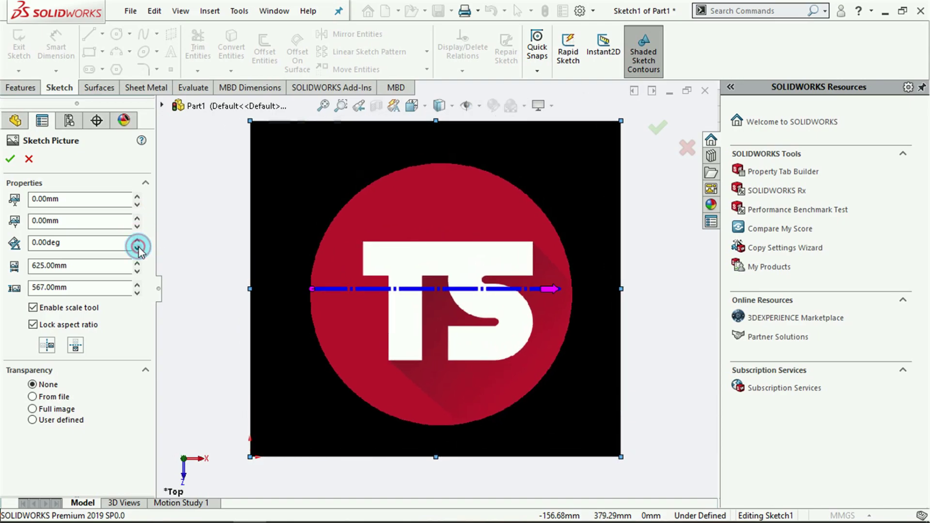
{"action": "left_click", "coordinate": [137, 248]}
{"action": "left_click", "coordinate": [138, 248]}
{"action": "left_click", "coordinate": [138, 248]}
{"action": "left_click", "coordinate": [138, 239]}
{"action": "left_click", "coordinate": [137, 239]}
{"action": "left_click", "coordinate": [137, 239]}
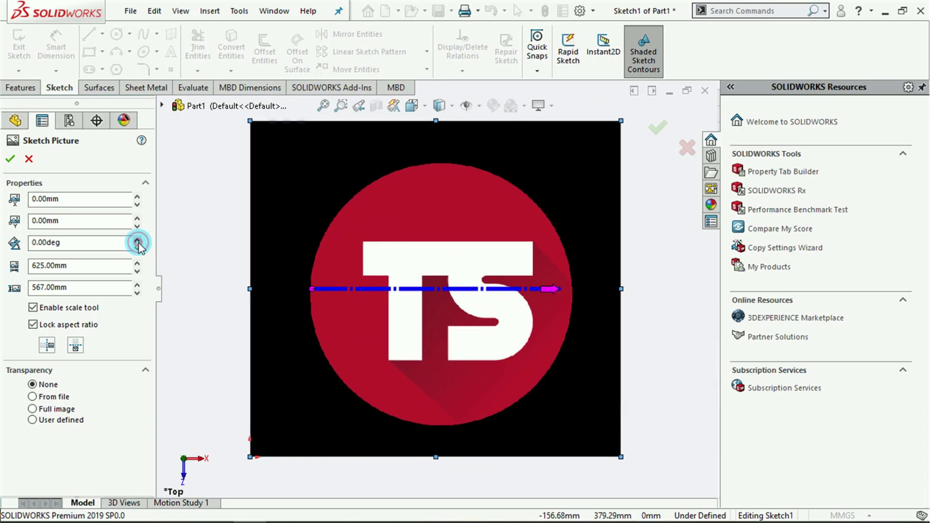
- With the aspect ratio locked, increase the picture's width to 635 mm and reduce its height to 566.072 mm
{"action": "left_click", "coordinate": [53, 267]}
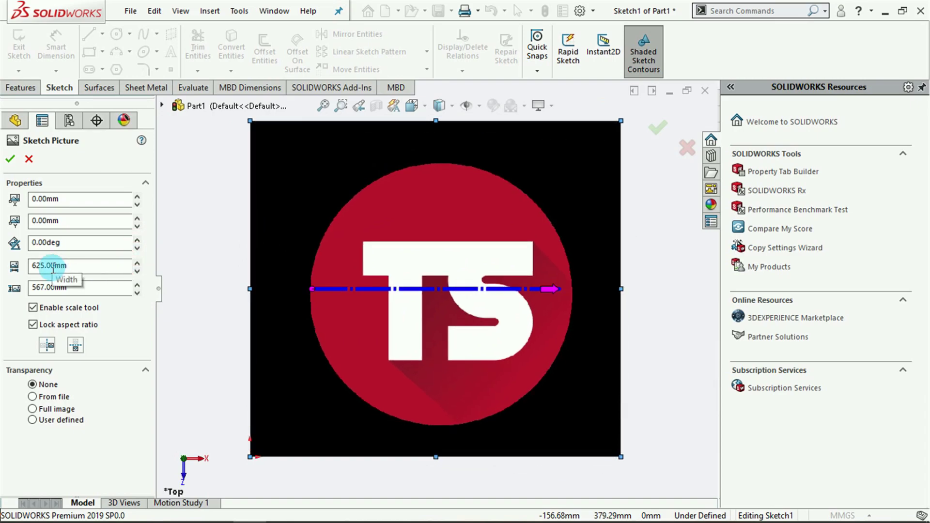
{"action": "left_click", "coordinate": [137, 261]}
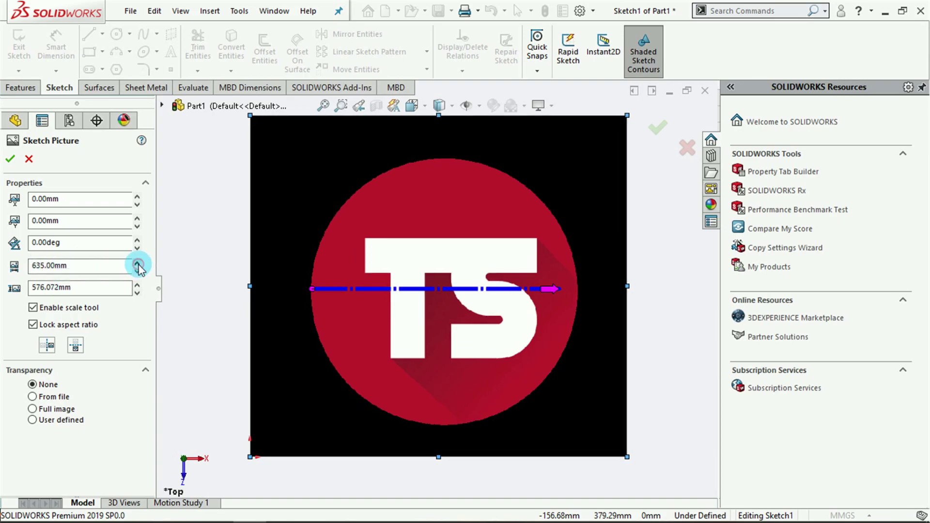
{"action": "left_click", "coordinate": [137, 293]}
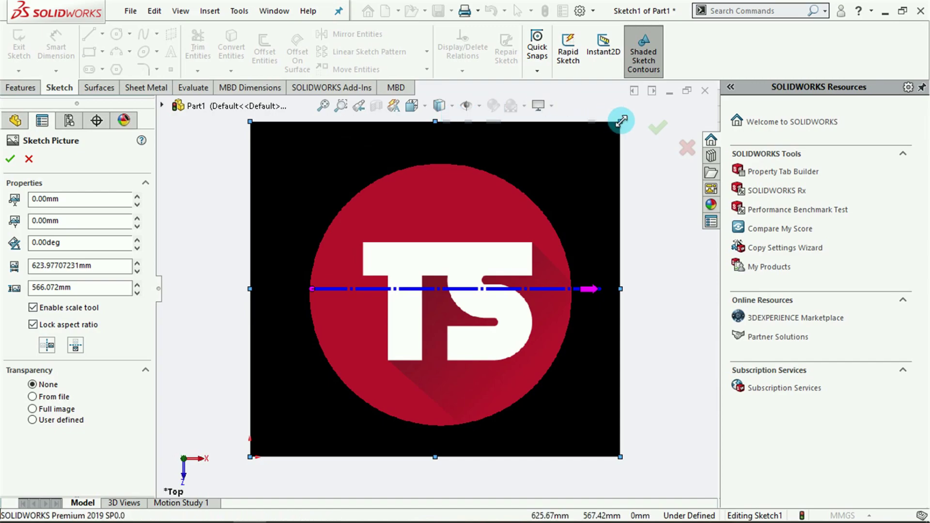
- Scale the picture from its corner to about 629 by 571 mm, unlock the aspect ratio and stretch it to about 634 mm wide
{"action": "mouse_move", "coordinate": [621, 121]}
{"action": "left_mouse_down"}
{"action": "mouse_move", "coordinate": [488, 229]}
{"action": "mouse_move", "coordinate": [596, 152]}
{"action": "mouse_move", "coordinate": [477, 234]}
{"action": "mouse_move", "coordinate": [624, 119]}
{"action": "left_mouse_up"}
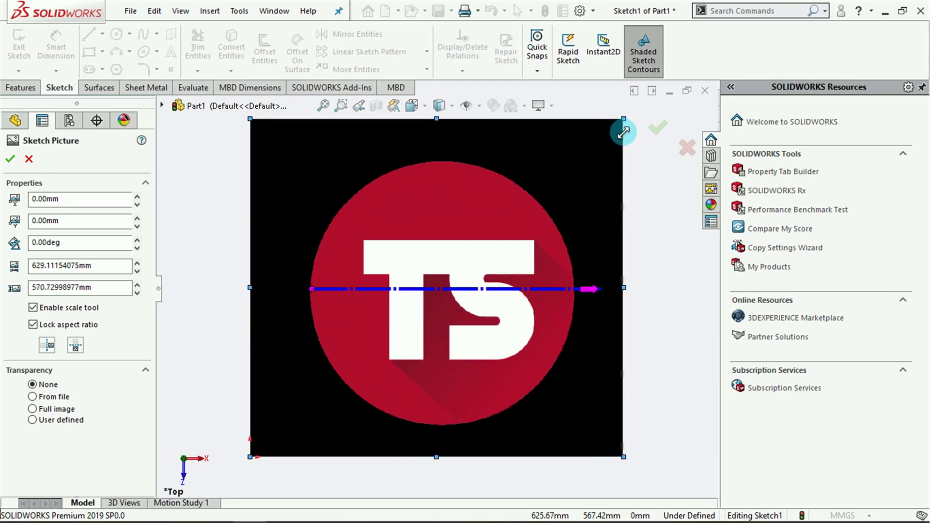
{"action": "left_click", "coordinate": [33, 325]}
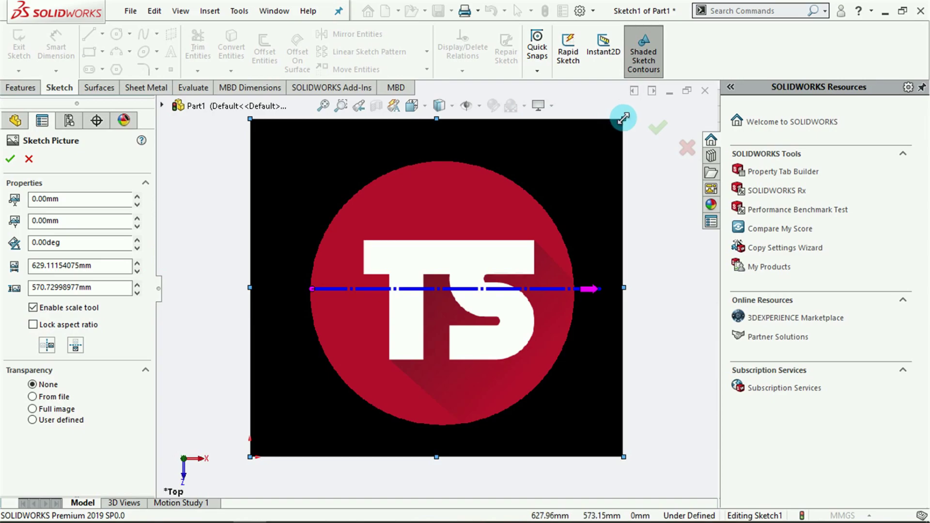
{"action": "mouse_move", "coordinate": [624, 118]}
{"action": "left_mouse_down"}
{"action": "mouse_move", "coordinate": [669, 146]}
{"action": "mouse_move", "coordinate": [625, 252]}
{"action": "mouse_move", "coordinate": [639, 118]}
{"action": "mouse_move", "coordinate": [559, 125]}
{"action": "mouse_move", "coordinate": [635, 128]}
{"action": "mouse_move", "coordinate": [626, 118]}
{"action": "left_mouse_up"}
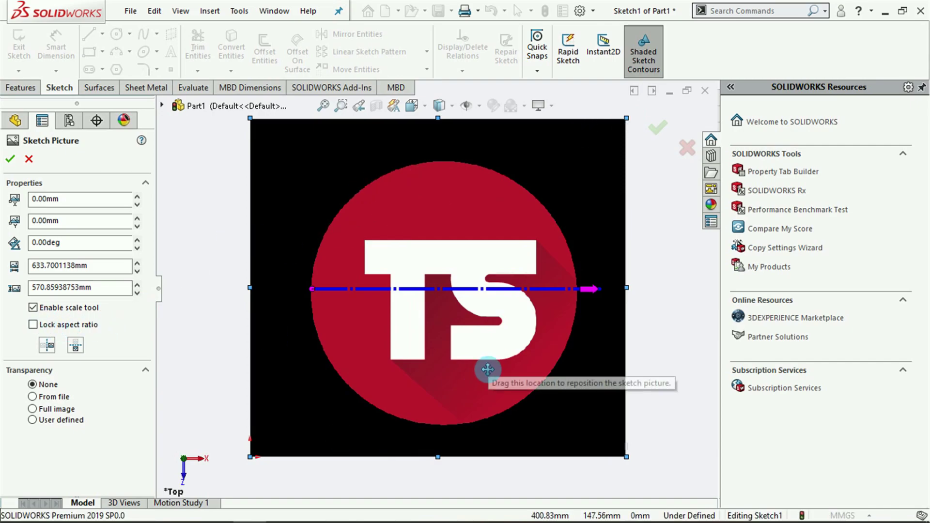
- Try flipping the picture horizontally and vertically, and restore its original orientation
{"action": "left_click", "coordinate": [47, 346]}
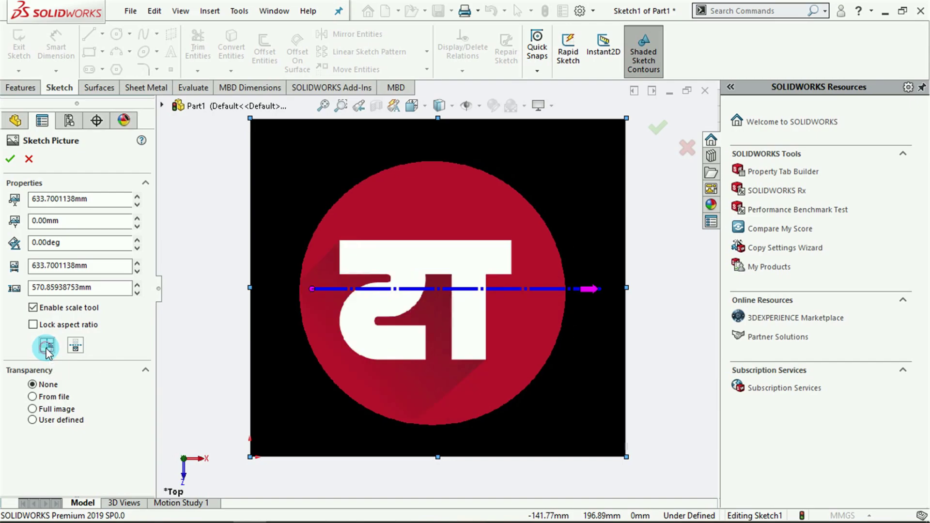
{"action": "left_click", "coordinate": [76, 346]}
{"action": "left_click", "coordinate": [76, 346]}
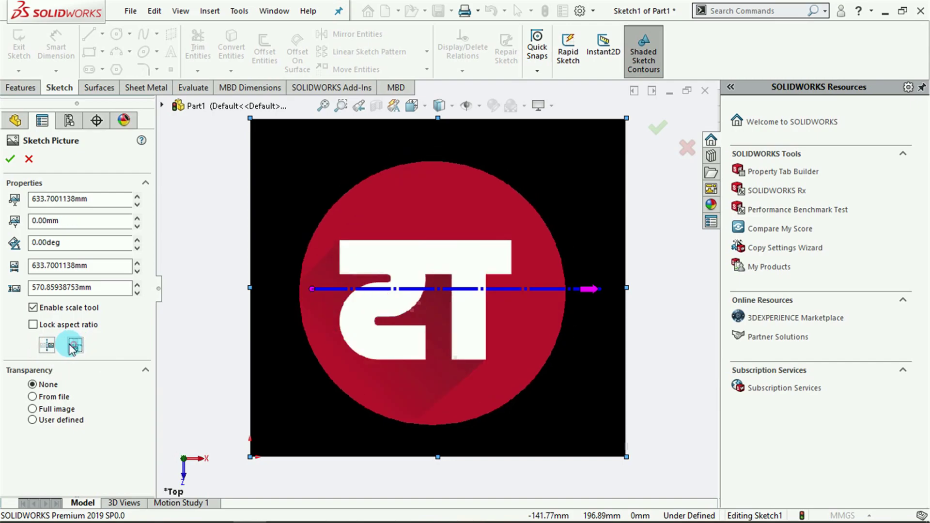
{"action": "left_click", "coordinate": [46, 346]}
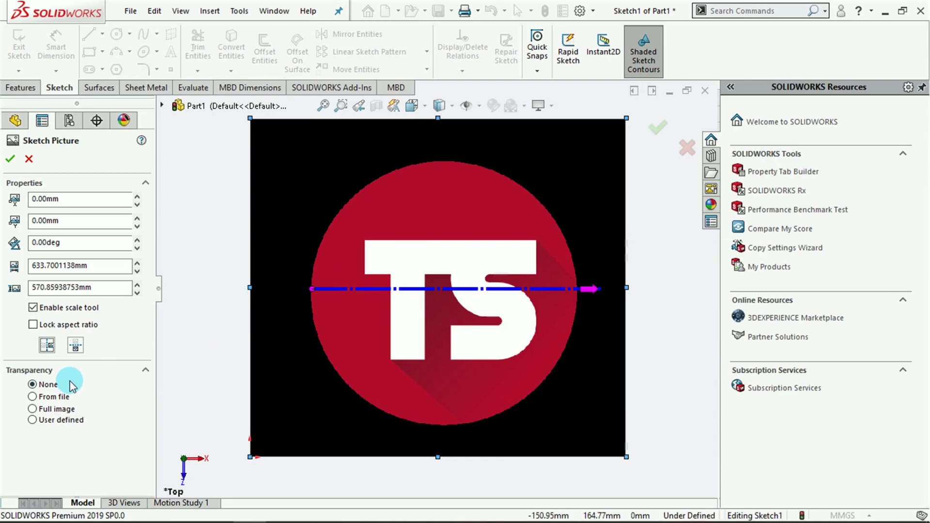
- Try the From file, Full image and User defined transparency modes on the sketch picture
{"action": "left_click", "coordinate": [32, 397]}
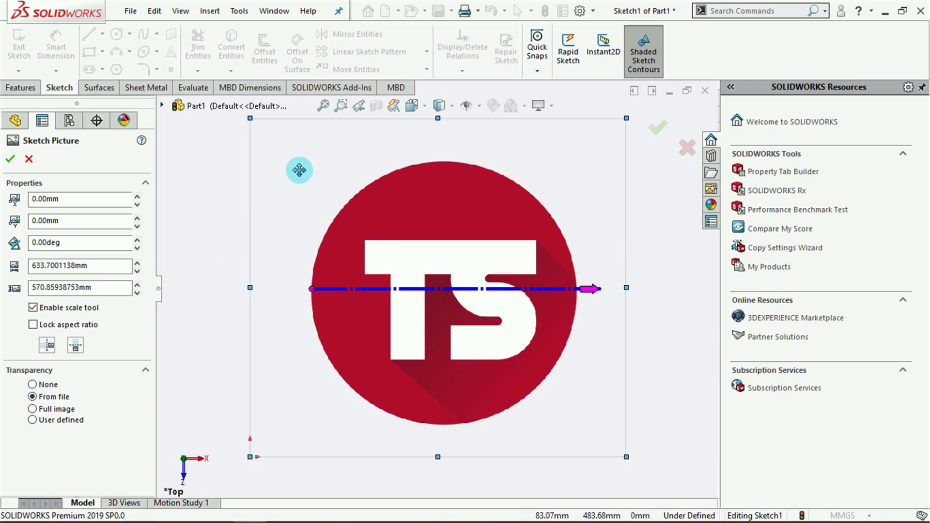
{"action": "left_click", "coordinate": [32, 409]}
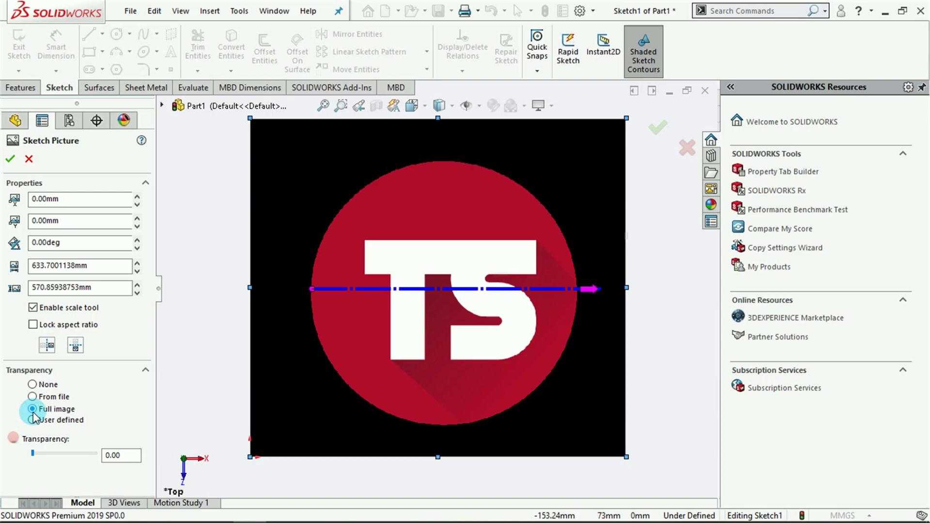
{"action": "left_click", "coordinate": [32, 453]}
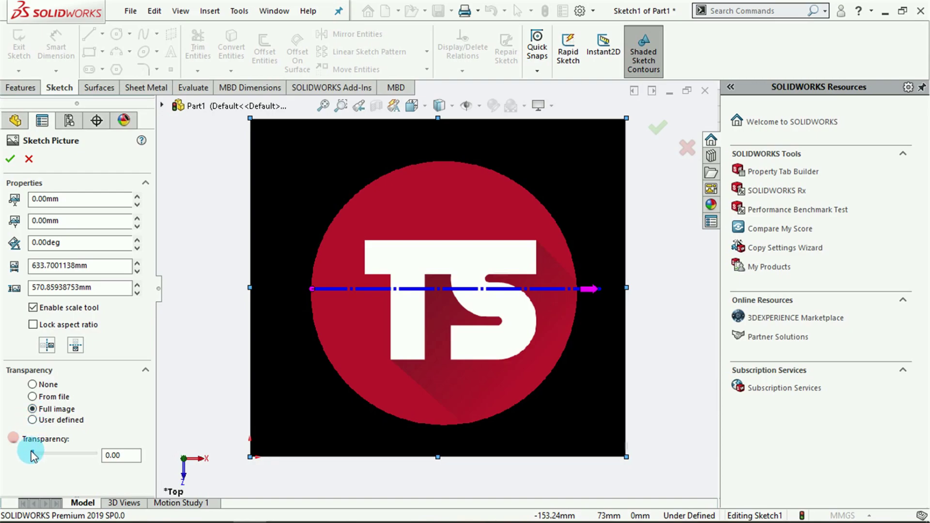
{"action": "mouse_move", "coordinate": [32, 454]}
{"action": "left_mouse_down"}
{"action": "mouse_move", "coordinate": [87, 453]}
{"action": "mouse_move", "coordinate": [25, 453]}
{"action": "left_mouse_up"}
{"action": "left_click", "coordinate": [32, 420]}
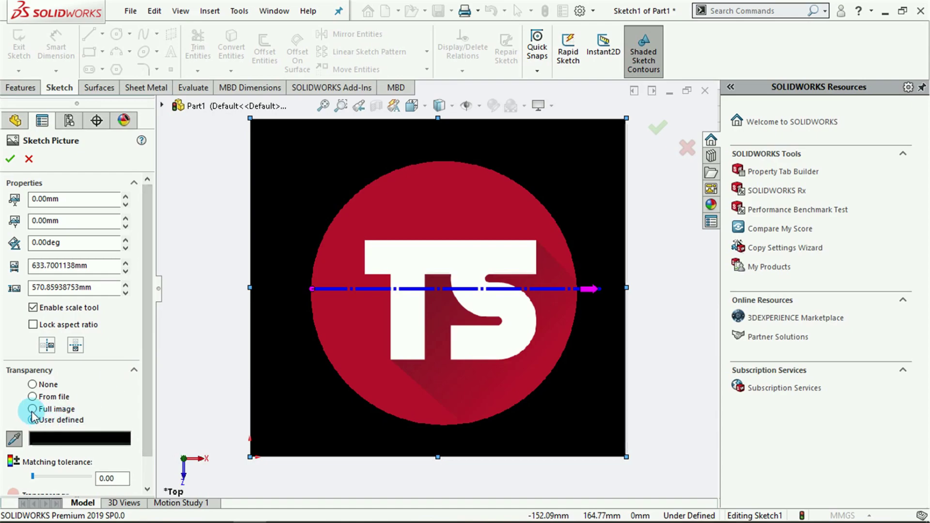
- Apply Full image transparency of 0.41 to the sketch picture and accept its settings
{"action": "left_click", "coordinate": [32, 409]}
{"action": "left_click", "coordinate": [35, 454]}
{"action": "left_click_drag", "start_coordinate": [36, 455], "coordinate": [59, 455]}
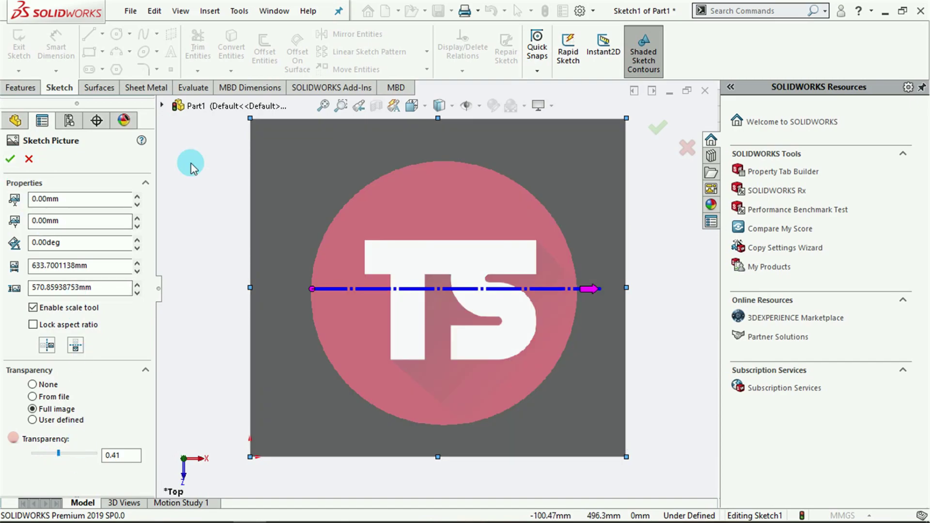
{"action": "left_click", "coordinate": [10, 160]}
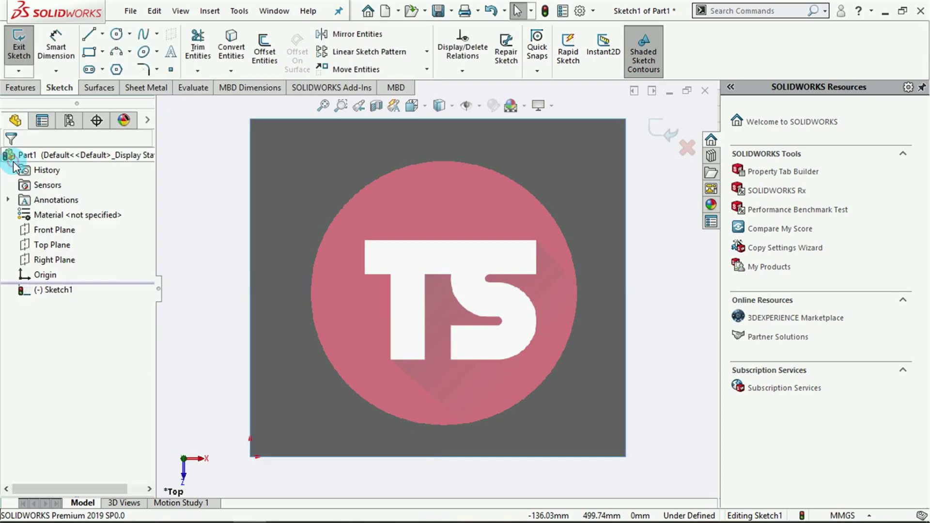
- Sketch a three-point perimeter circle with a radius of about 224 mm along the edge of the logo's round badge
{"action": "left_click", "coordinate": [116, 34]}
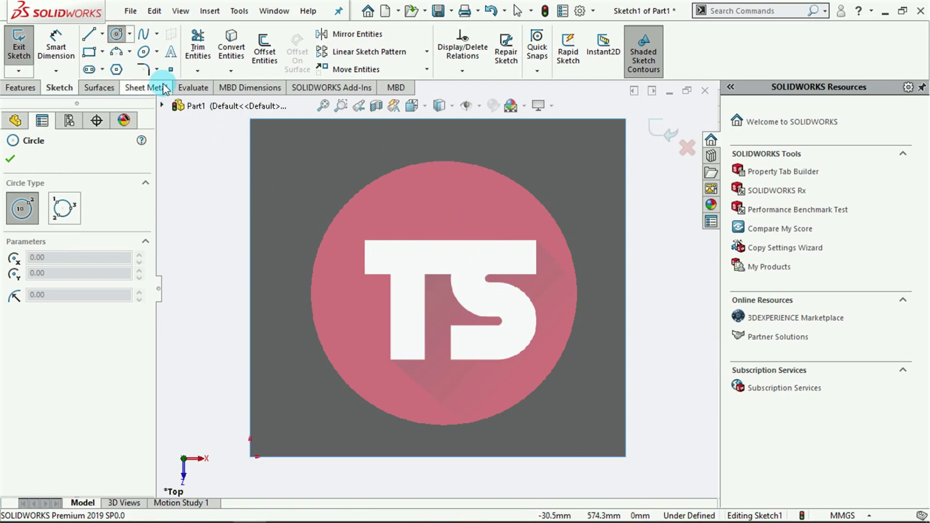
{"action": "left_click", "coordinate": [129, 34]}
{"action": "left_click", "coordinate": [121, 66]}
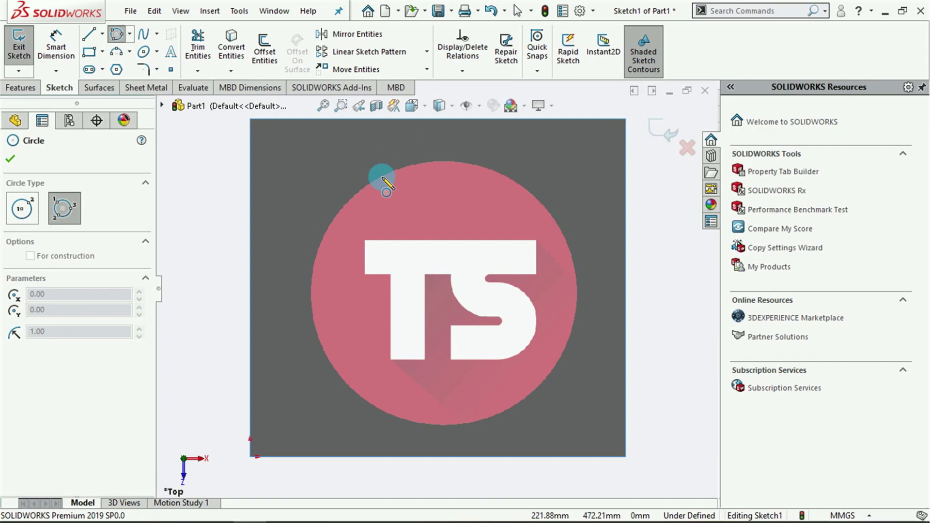
{"action": "left_click", "coordinate": [382, 174]}
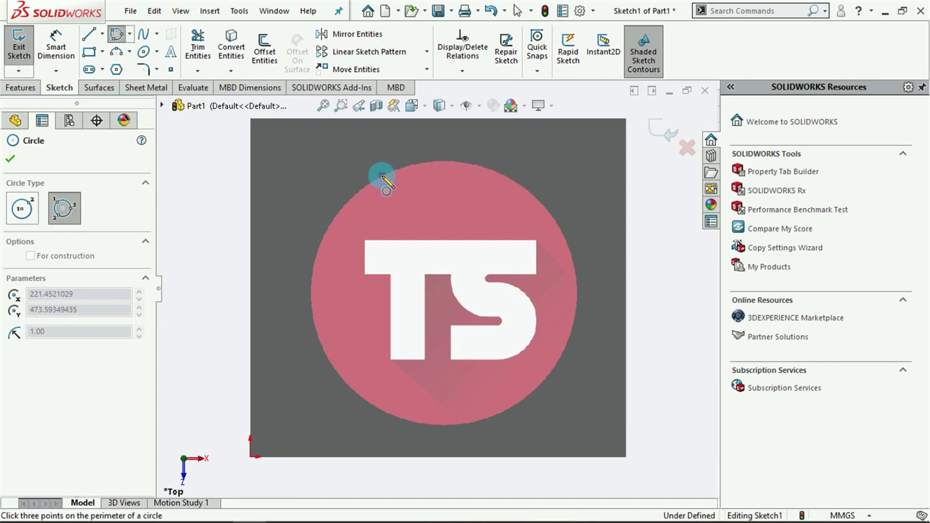
{"action": "left_click", "coordinate": [575, 269]}
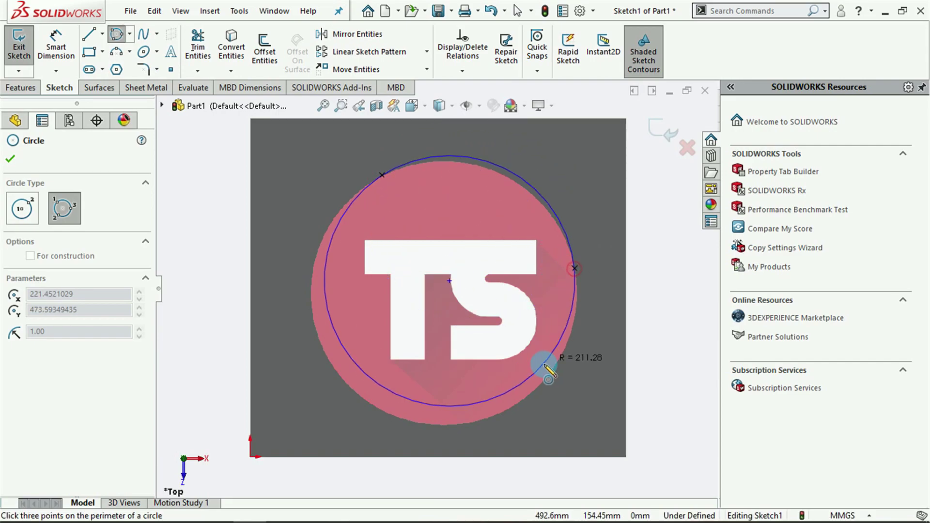
{"action": "left_click", "coordinate": [427, 426]}
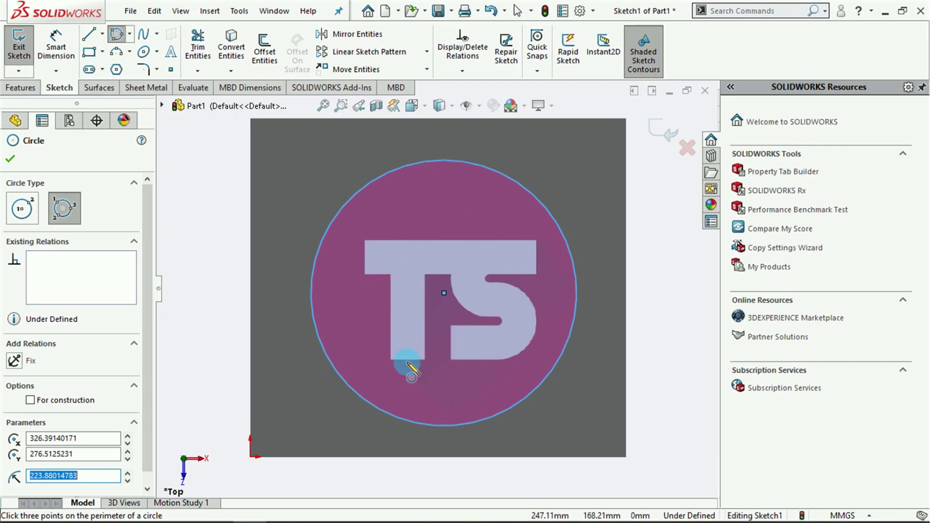
{"action": "left_click", "coordinate": [10, 158]}
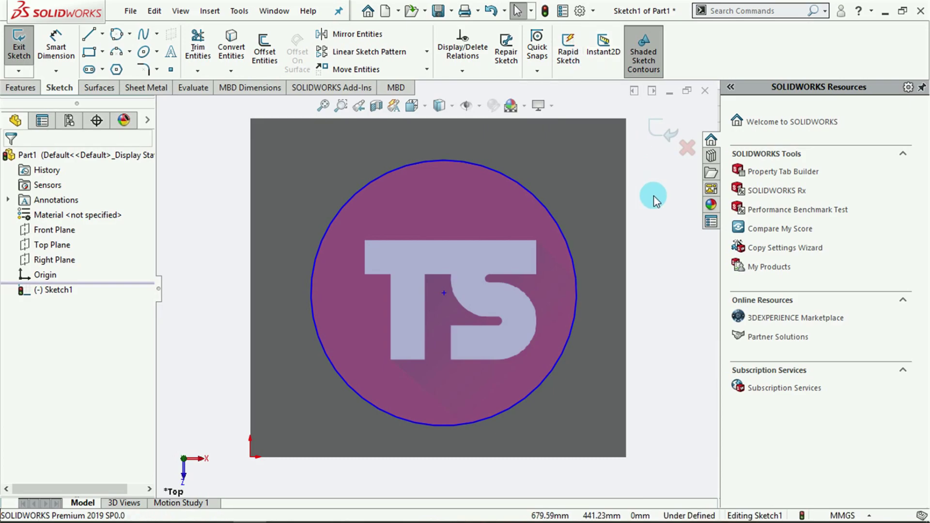
- Enable the Autotrace add-in for the current session and for start-up
{"action": "left_click", "coordinate": [593, 12]}
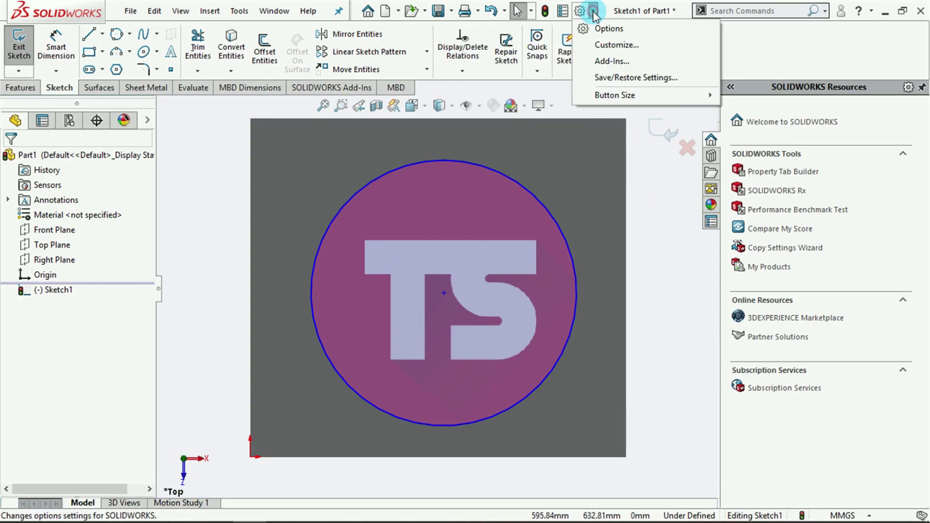
{"action": "left_click", "coordinate": [612, 61]}
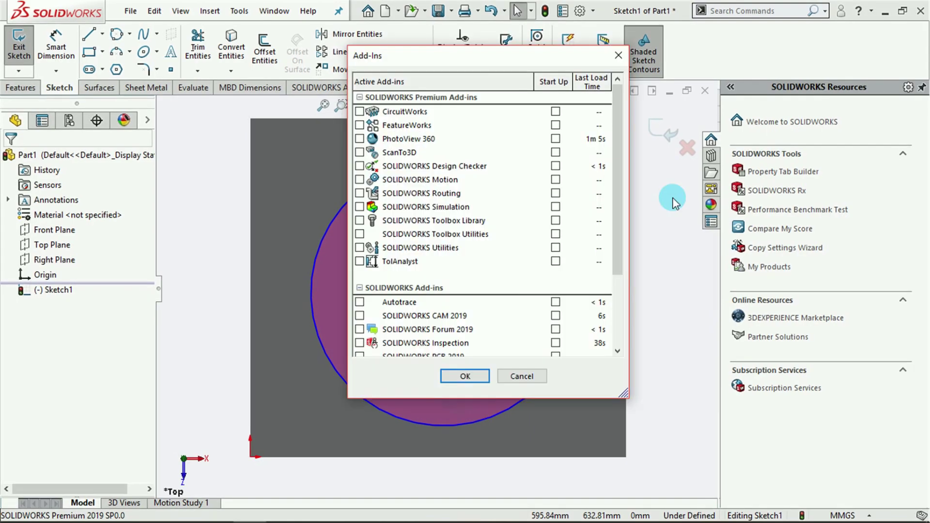
{"action": "left_click", "coordinate": [601, 166]}
{"action": "left_click_drag", "start_coordinate": [619, 150], "coordinate": [612, 207]}
{"action": "left_click", "coordinate": [399, 221]}
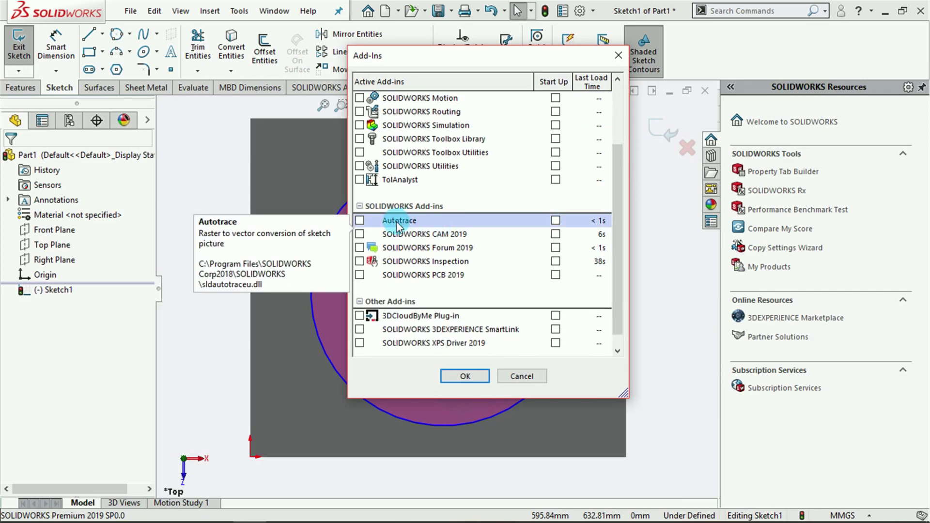
{"action": "left_click", "coordinate": [360, 220]}
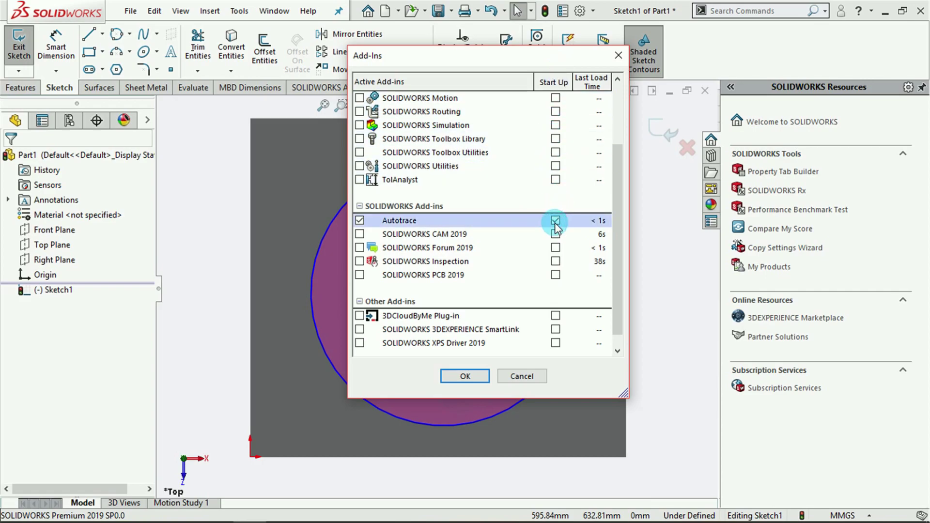
{"action": "left_click", "coordinate": [479, 376]}
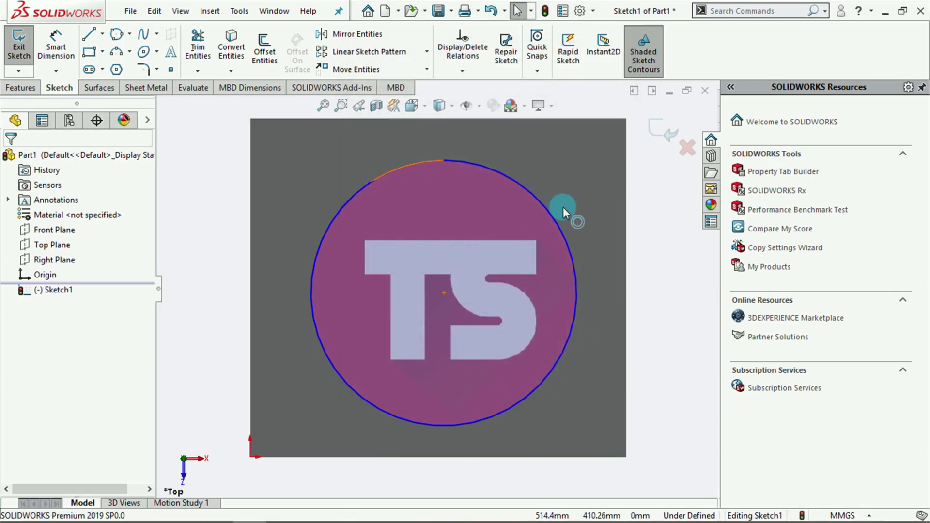
- Reopen the sketch picture for editing, go to its trace settings and review the selection tools and adjustments
{"action": "left_click", "coordinate": [578, 176]}
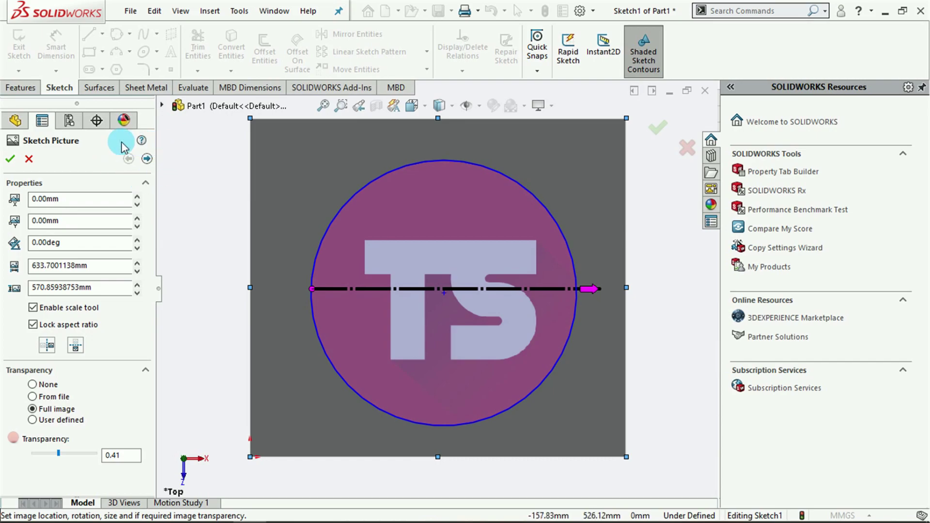
{"action": "left_click", "coordinate": [147, 159]}
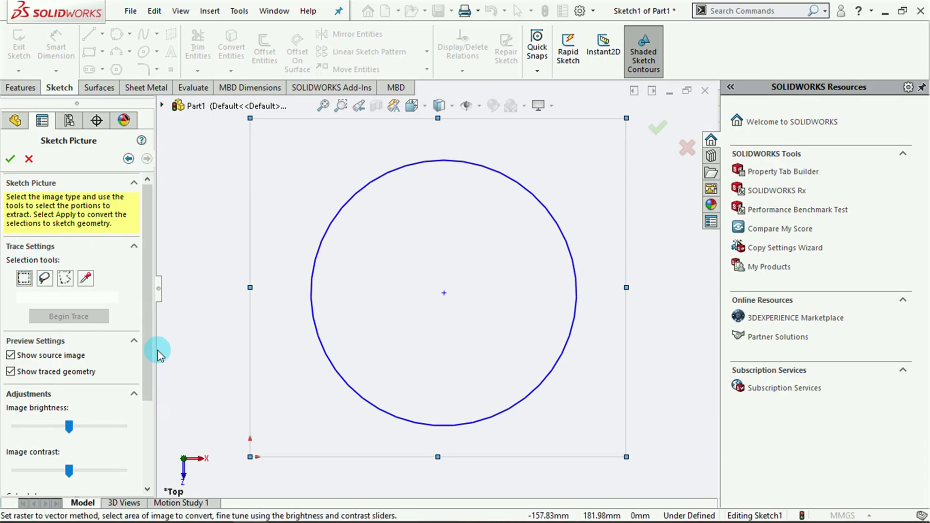
{"action": "scroll", "coordinate": [147, 359], "scroll_direction": "down", "scroll_amount": 3}
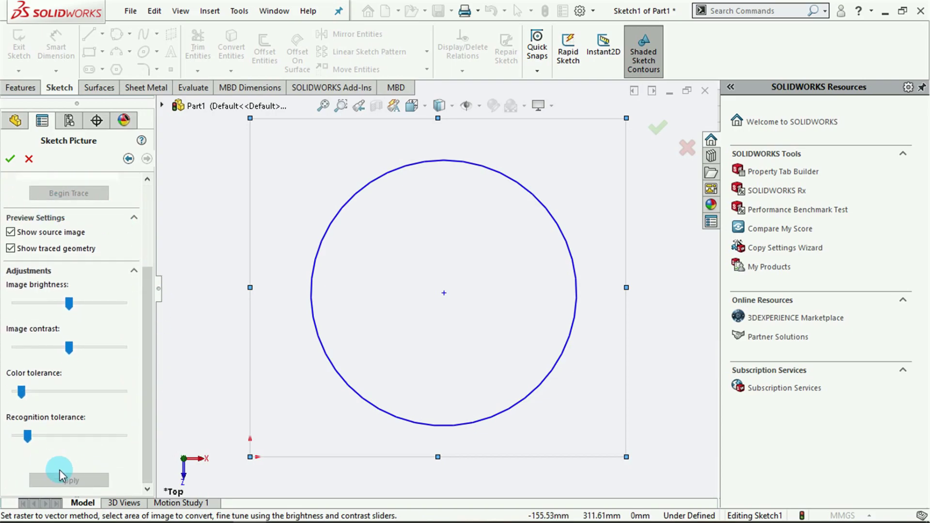
{"action": "scroll", "coordinate": [148, 421], "scroll_direction": "up", "scroll_amount": 2}
{"action": "left_click_drag", "start_coordinate": [149, 415], "coordinate": [145, 339]}
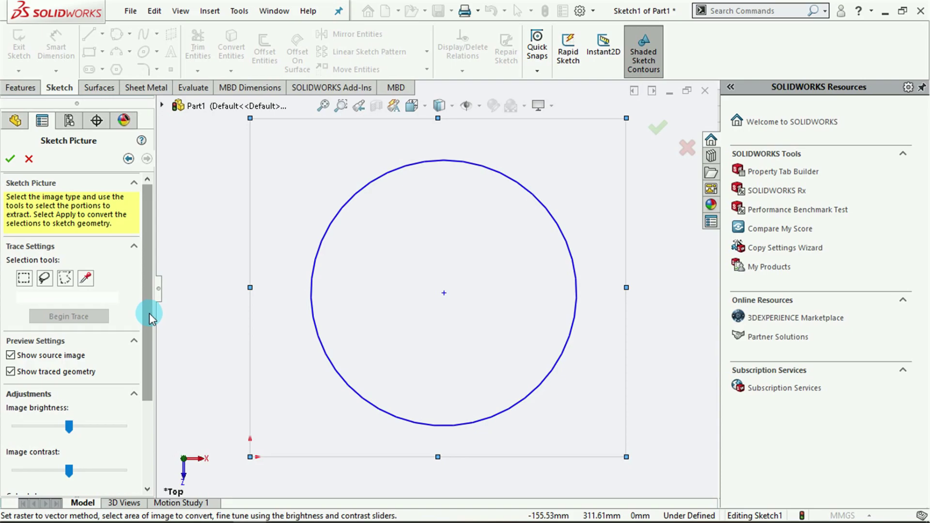
{"action": "left_click_drag", "start_coordinate": [148, 321], "coordinate": [150, 354]}
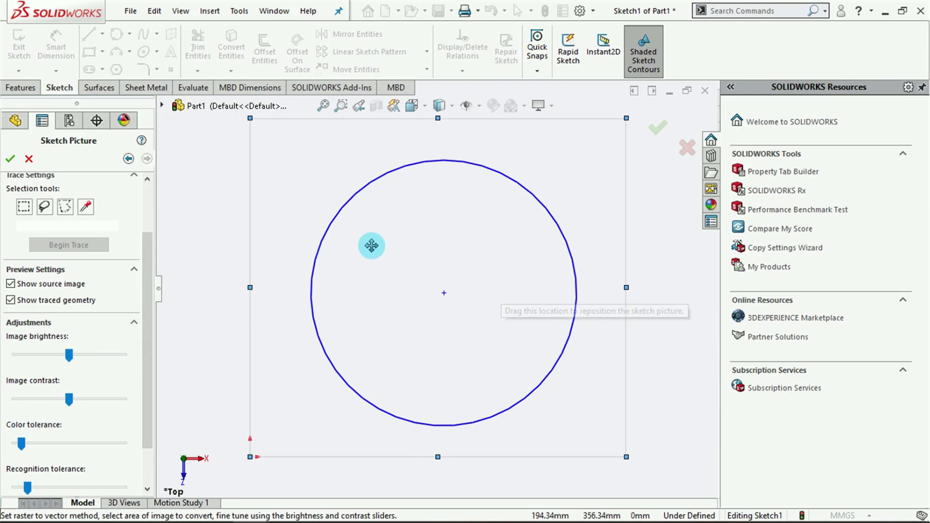
{"action": "left_click_drag", "start_coordinate": [144, 281], "coordinate": [145, 217]}
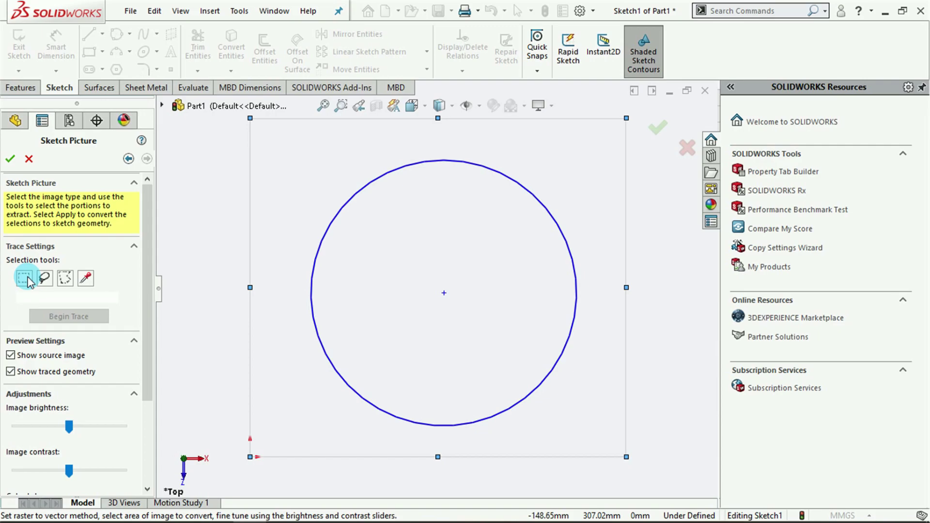
- Try tracing the white TS lettering by picking its color in the picture
{"action": "left_click", "coordinate": [86, 281]}
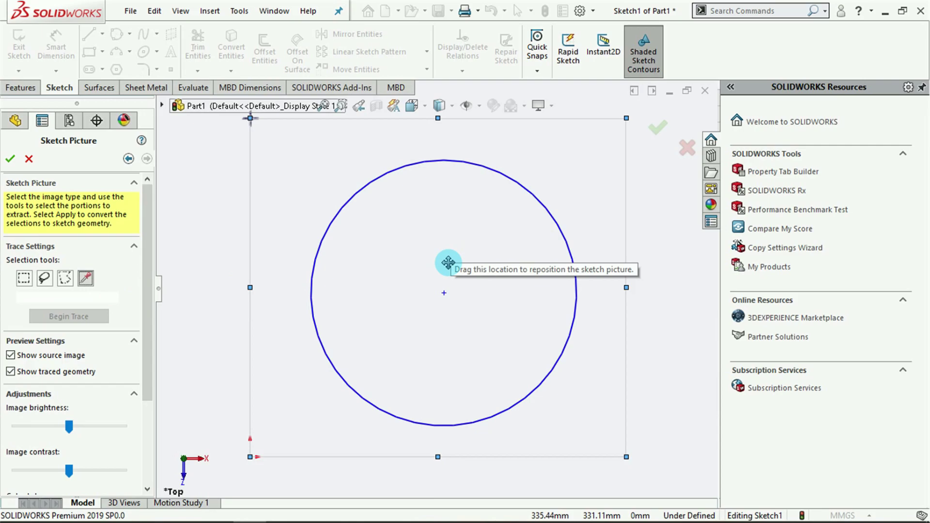
{"action": "left_click", "coordinate": [447, 272]}
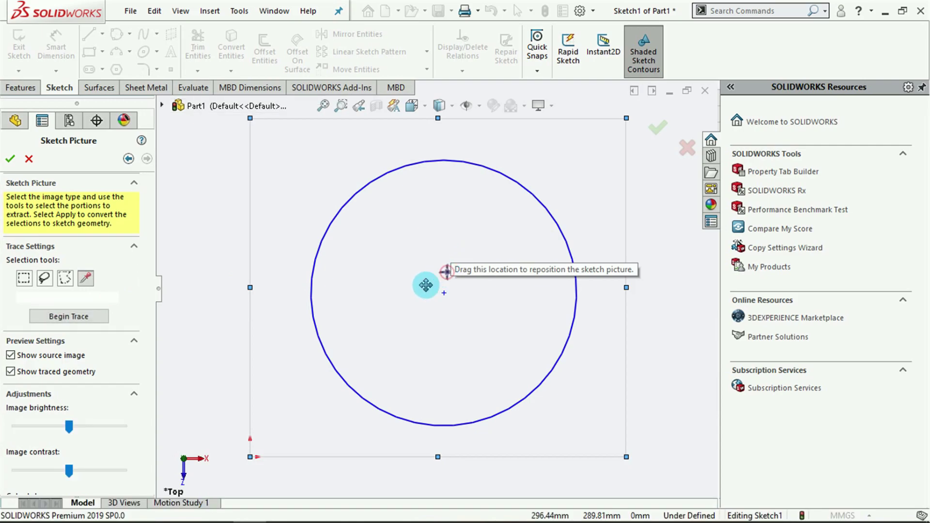
{"action": "left_click", "coordinate": [78, 317]}
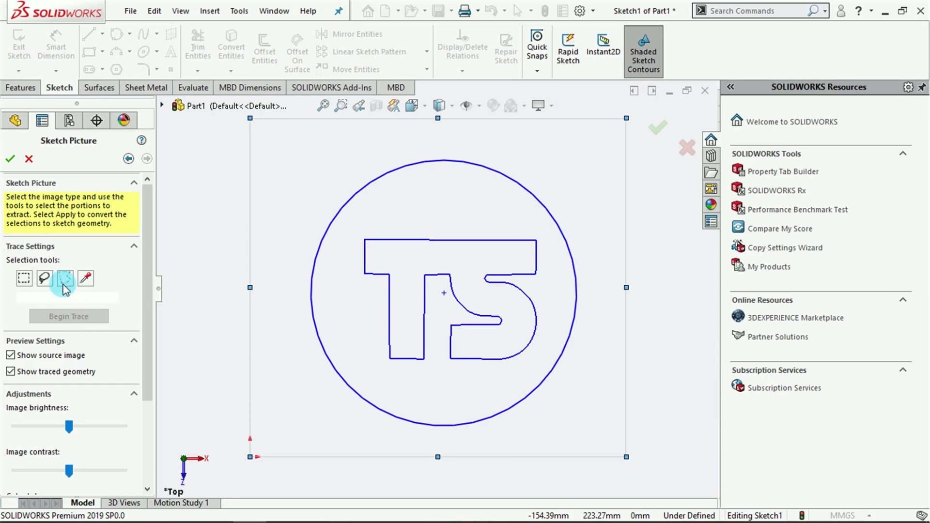
- Go back to the picture properties, set the transparency to None and return to the trace settings
{"action": "left_click", "coordinate": [127, 160]}
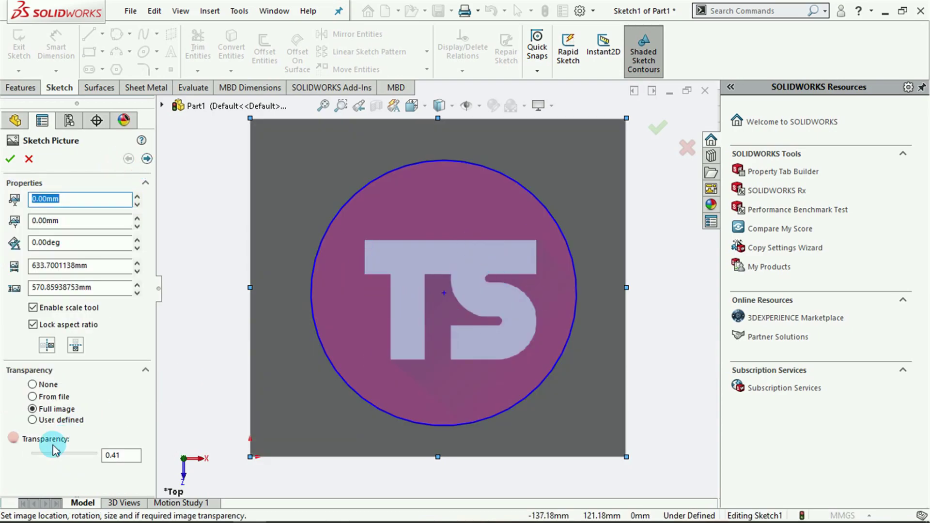
{"action": "left_click", "coordinate": [33, 384]}
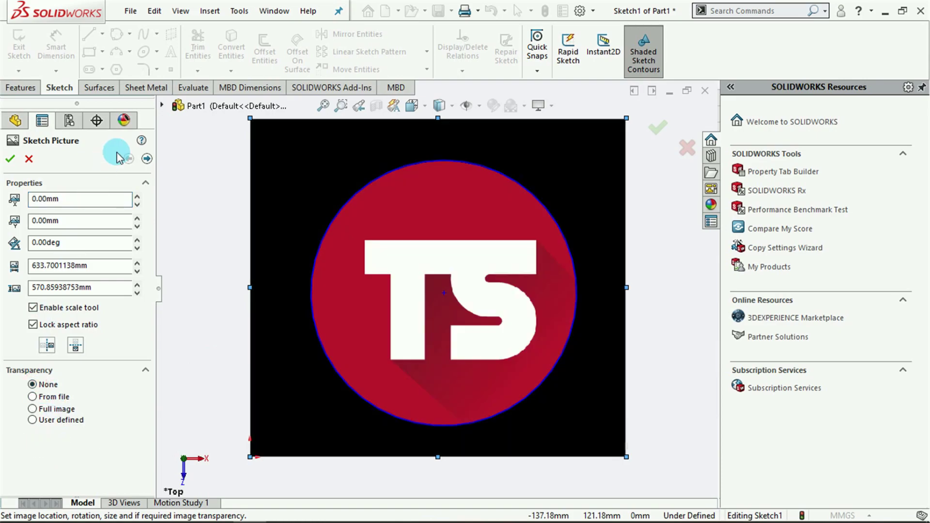
{"action": "left_click", "coordinate": [147, 159]}
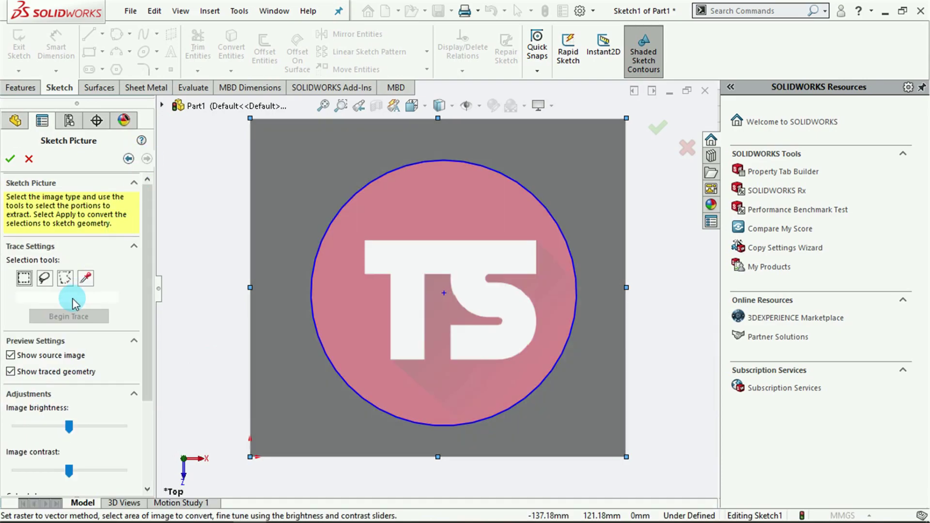
- Pick the red area above the lettering by color and trace its outlines
{"action": "left_click", "coordinate": [85, 279]}
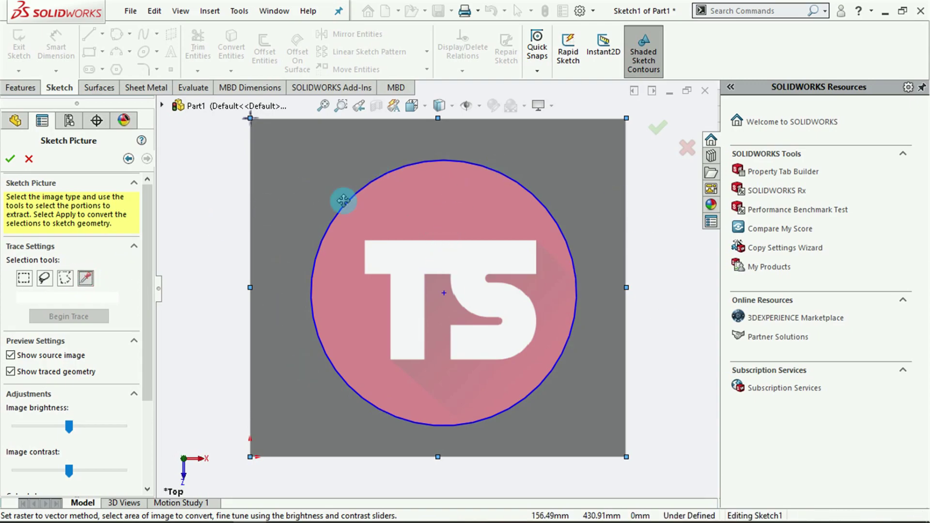
{"action": "left_click", "coordinate": [445, 192]}
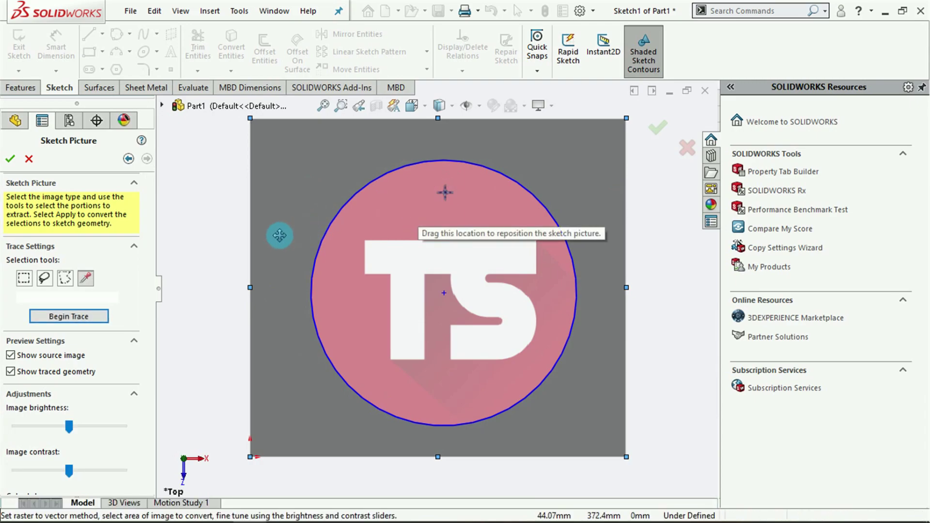
{"action": "left_click", "coordinate": [66, 318]}
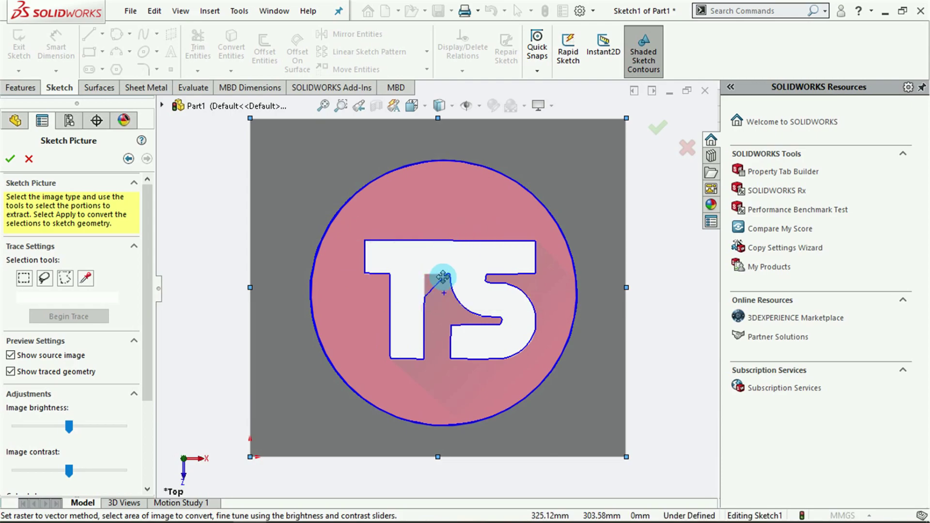
- Lower the trace's recognition tolerance to its minimum and raise the color tolerance to its maximum
{"action": "left_click_drag", "start_coordinate": [147, 326], "coordinate": [139, 408]}
{"action": "left_click", "coordinate": [28, 435]}
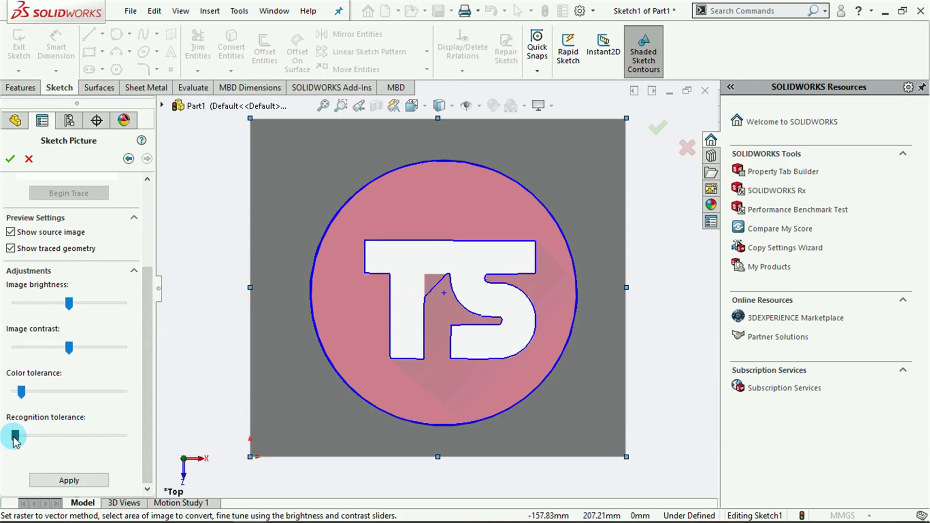
{"action": "mouse_move", "coordinate": [18, 440]}
{"action": "left_mouse_down"}
{"action": "mouse_move", "coordinate": [141, 441]}
{"action": "mouse_move", "coordinate": [10, 438]}
{"action": "left_mouse_up"}
{"action": "left_click", "coordinate": [138, 427]}
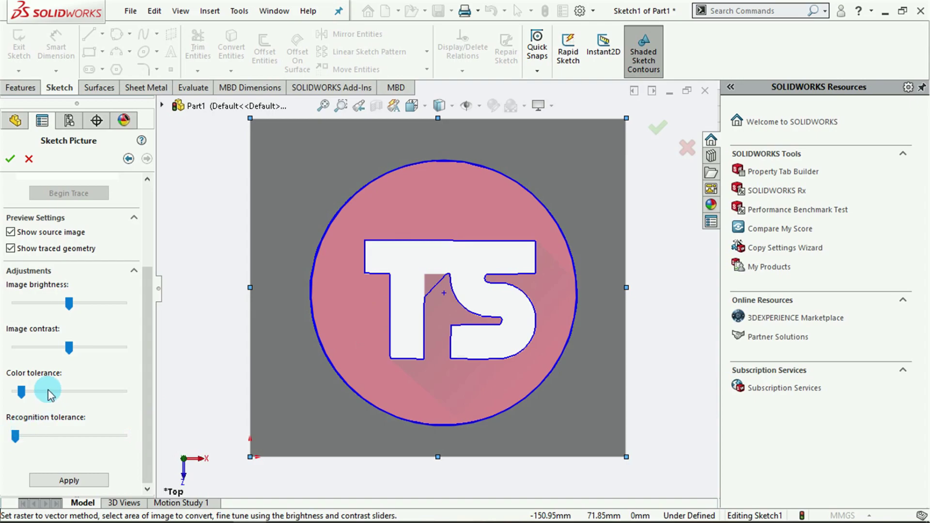
{"action": "mouse_move", "coordinate": [20, 390]}
{"action": "left_mouse_down"}
{"action": "mouse_move", "coordinate": [3, 390]}
{"action": "mouse_move", "coordinate": [143, 392]}
{"action": "left_mouse_up"}
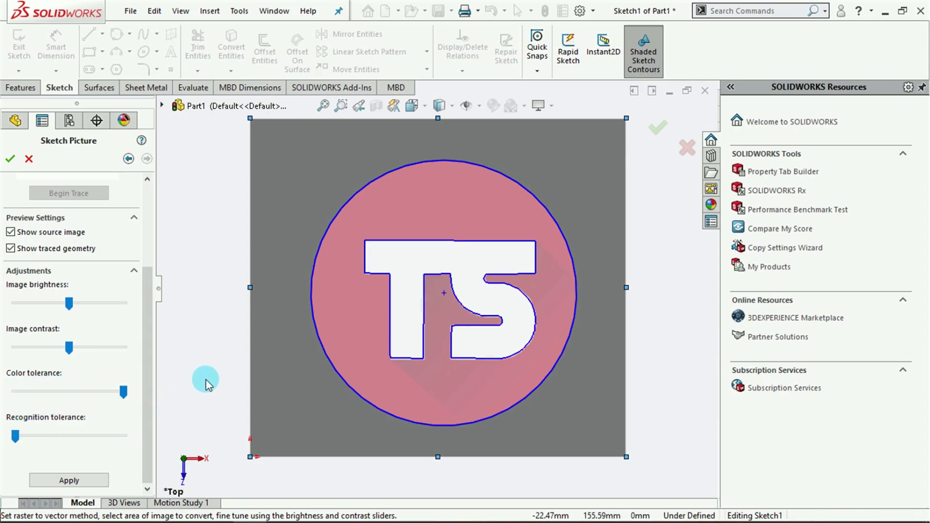
- Try the trace's image contrast at maximum, and set both contrast and brightness to their minimum
{"action": "left_click_drag", "start_coordinate": [70, 350], "coordinate": [122, 348]}
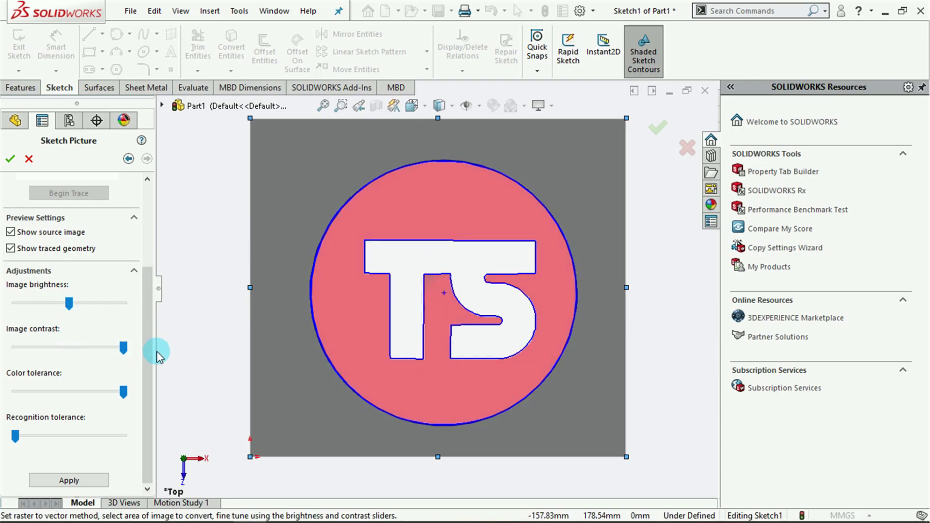
{"action": "left_click_drag", "start_coordinate": [125, 347], "coordinate": [3, 349]}
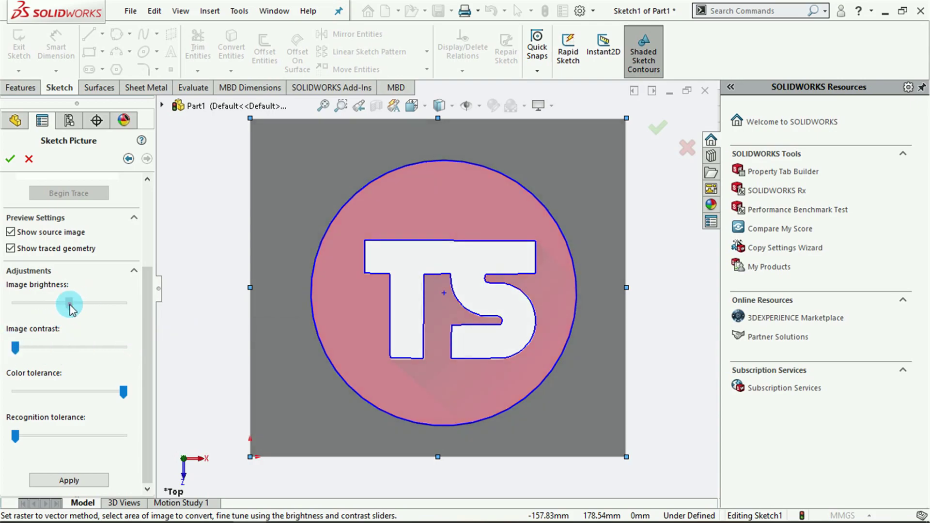
{"action": "left_click_drag", "start_coordinate": [69, 303], "coordinate": [2, 303]}
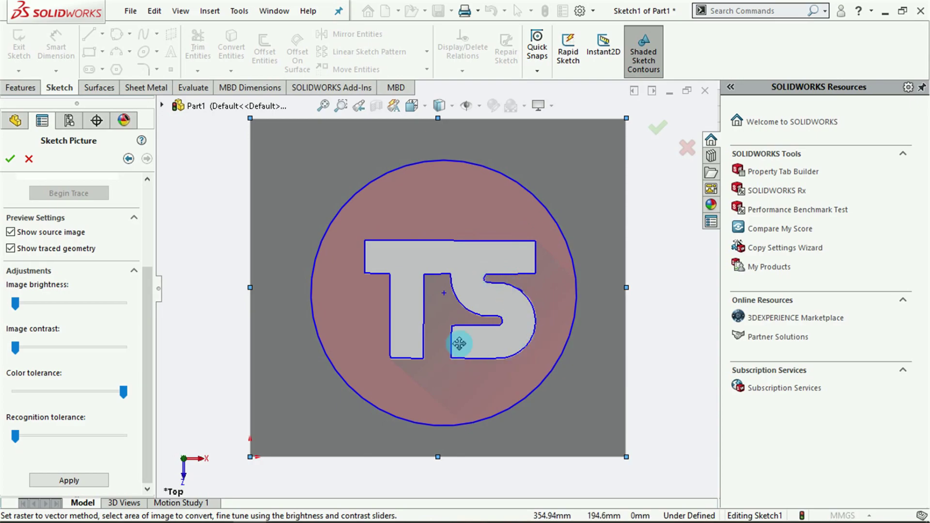
- Apply the trace of the TS lettering with the adjusted image settings and close the sketch picture settings
{"action": "scroll", "coordinate": [148, 310], "scroll_direction": "up", "scroll_amount": 5}
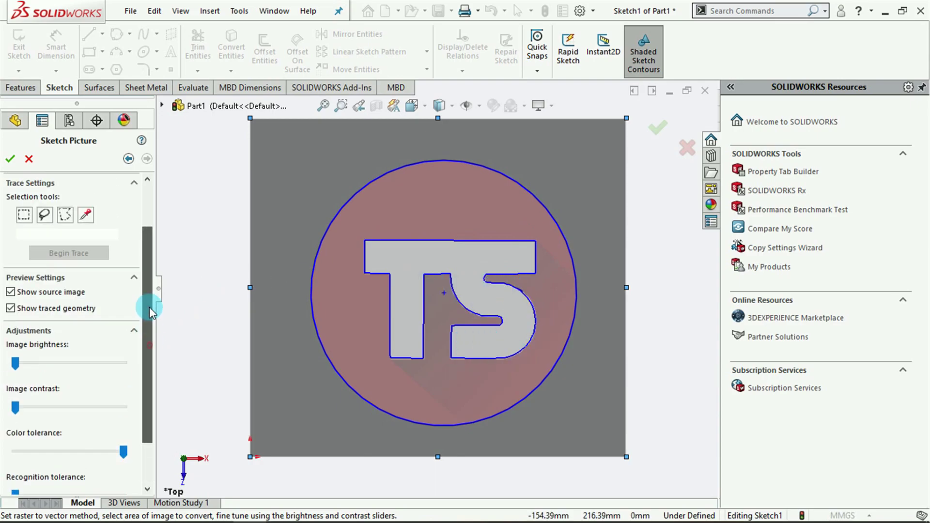
{"action": "left_click_drag", "start_coordinate": [151, 269], "coordinate": [152, 351]}
{"action": "left_click", "coordinate": [87, 480]}
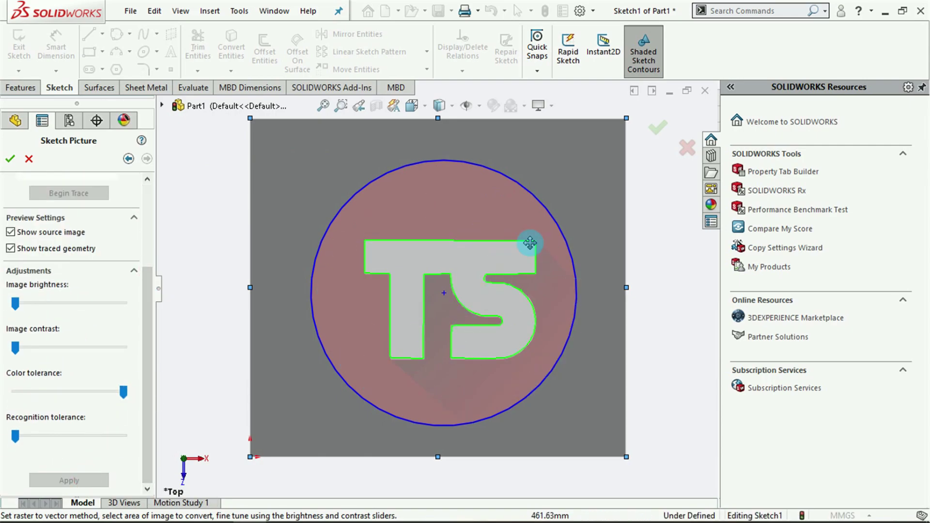
{"action": "left_click_drag", "start_coordinate": [147, 350], "coordinate": [146, 226]}
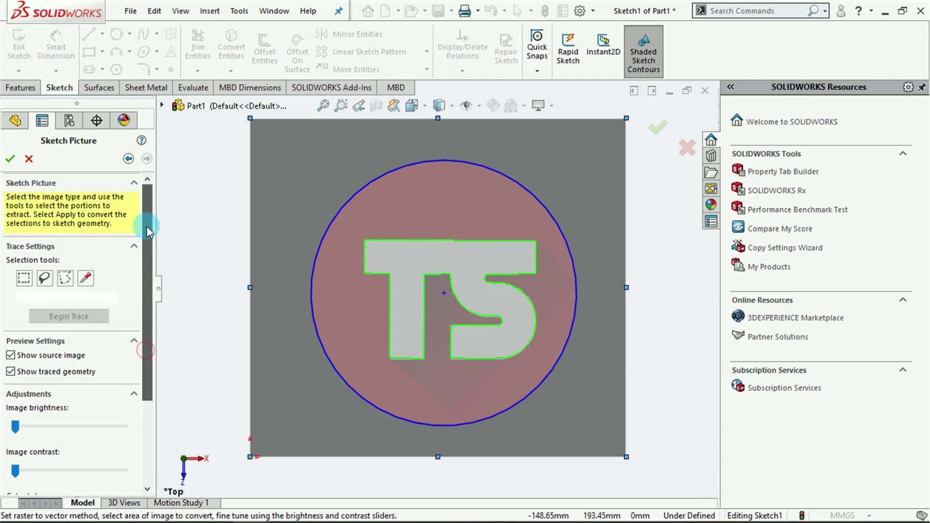
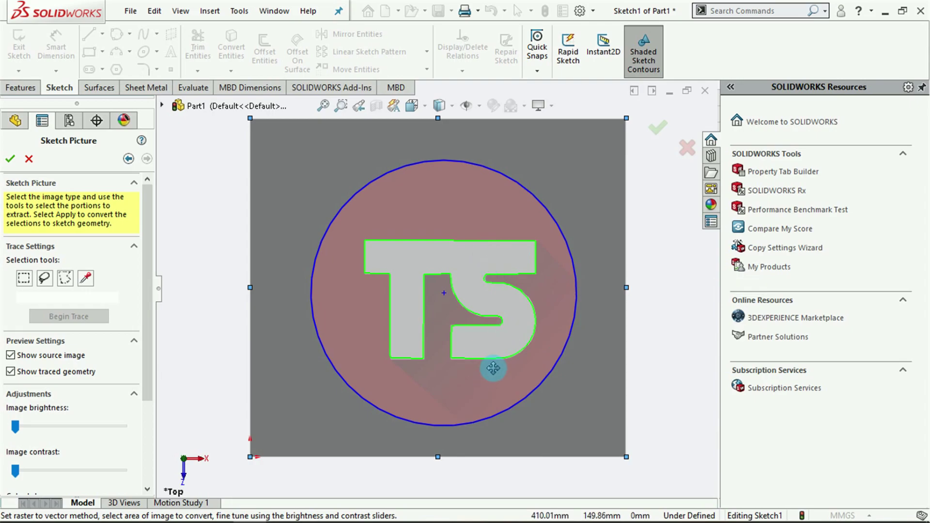
{"action": "key", "text": "Return"}
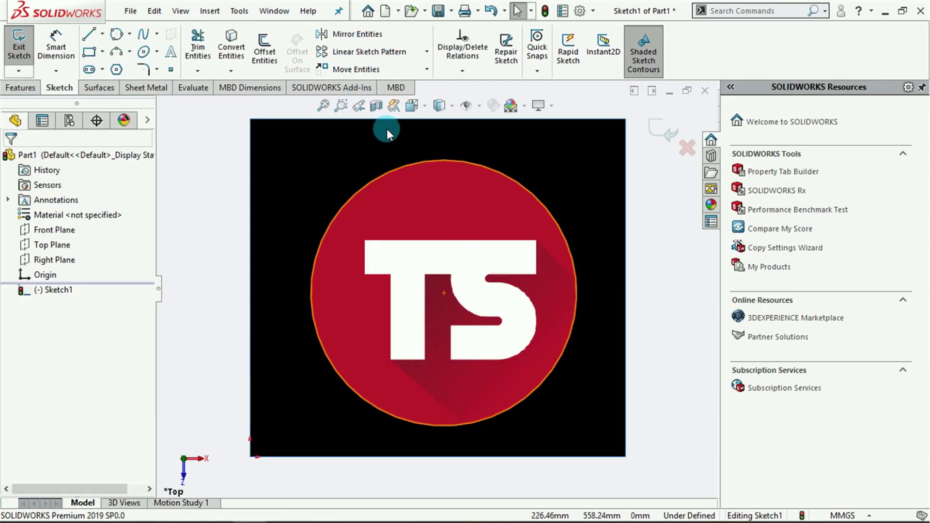
- Reopen the logo picture's trace settings, pick the white TS lettering by color and trace its outlines
{"action": "left_click", "coordinate": [375, 155]}
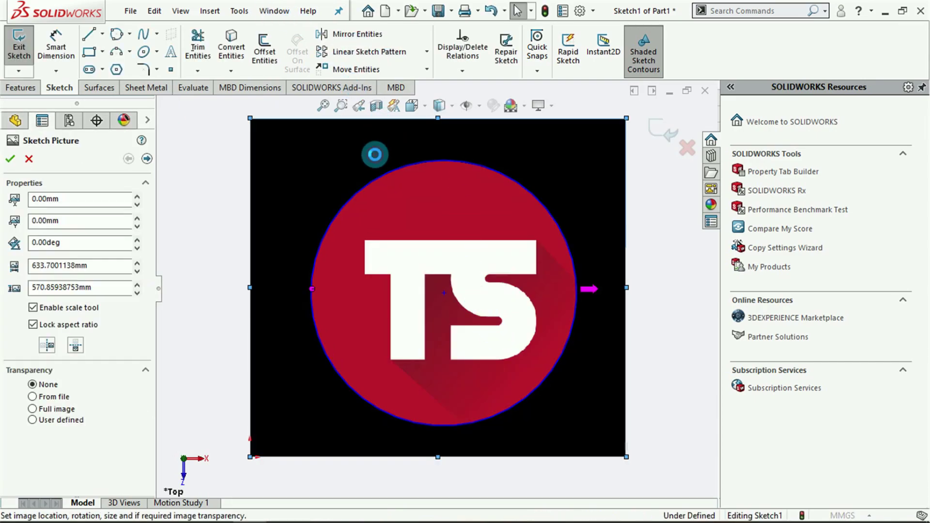
{"action": "left_click", "coordinate": [147, 158]}
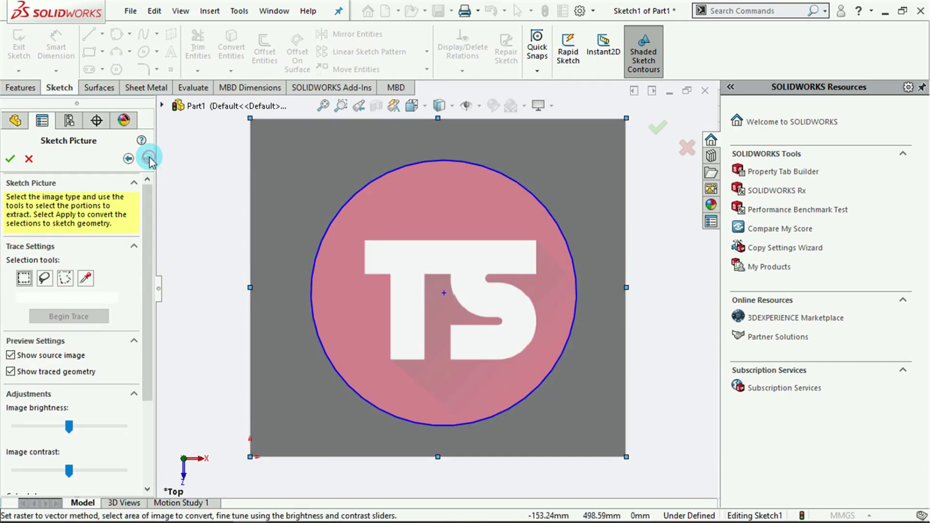
{"action": "left_click", "coordinate": [86, 278]}
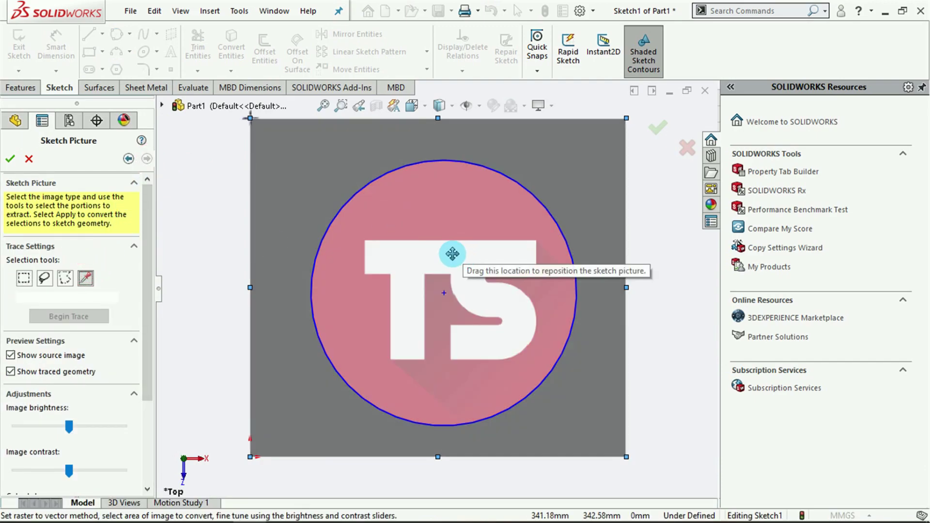
{"action": "left_click", "coordinate": [453, 253]}
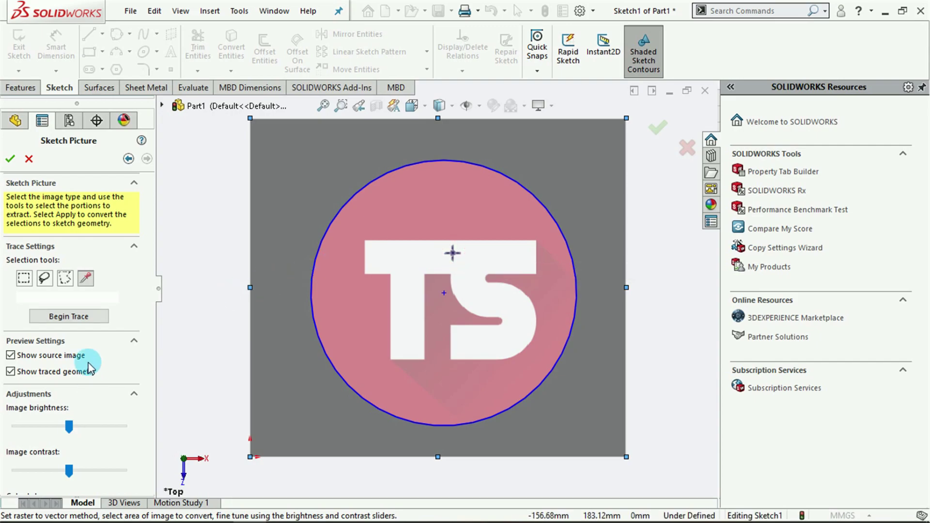
{"action": "mouse_move", "coordinate": [157, 286]}
{"action": "left_mouse_down"}
{"action": "mouse_move", "coordinate": [148, 291]}
{"action": "mouse_move", "coordinate": [142, 431]}
{"action": "mouse_move", "coordinate": [161, 305]}
{"action": "mouse_move", "coordinate": [110, 310]}
{"action": "left_mouse_up"}
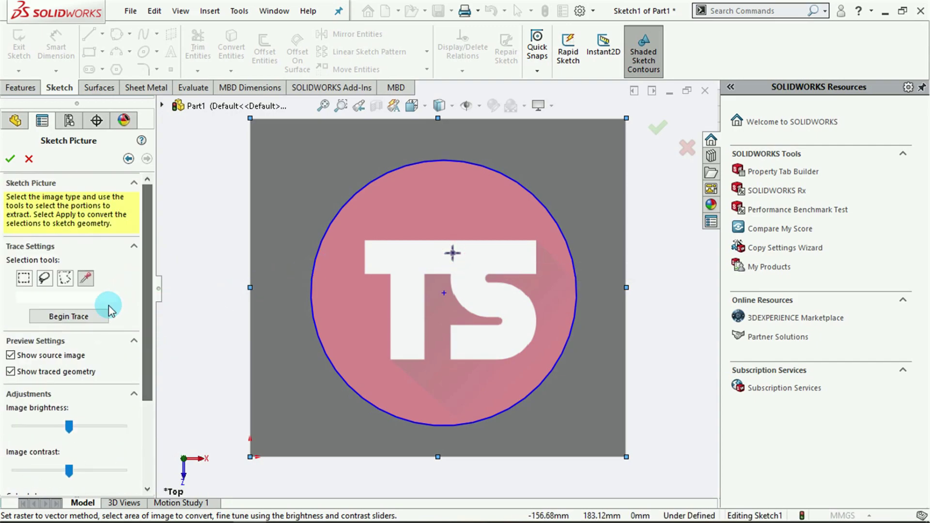
{"action": "left_click", "coordinate": [70, 316]}
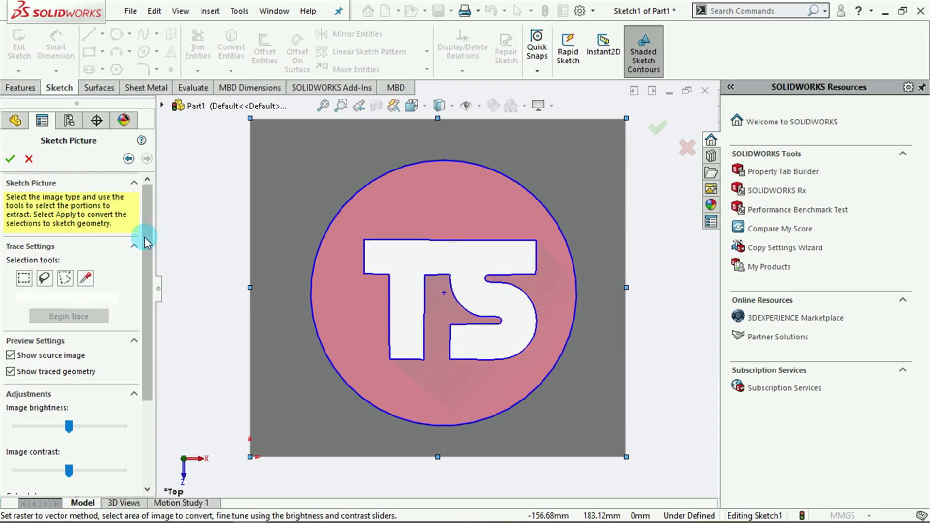
- Apply the traced TS outlines as sketch geometry and exit the sketch
{"action": "left_click_drag", "start_coordinate": [144, 236], "coordinate": [130, 338]}
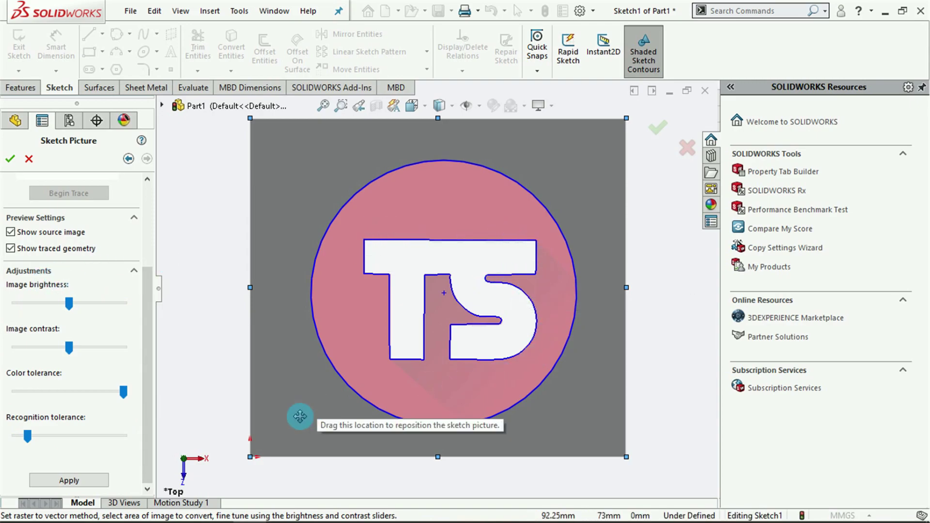
{"action": "left_click", "coordinate": [68, 480]}
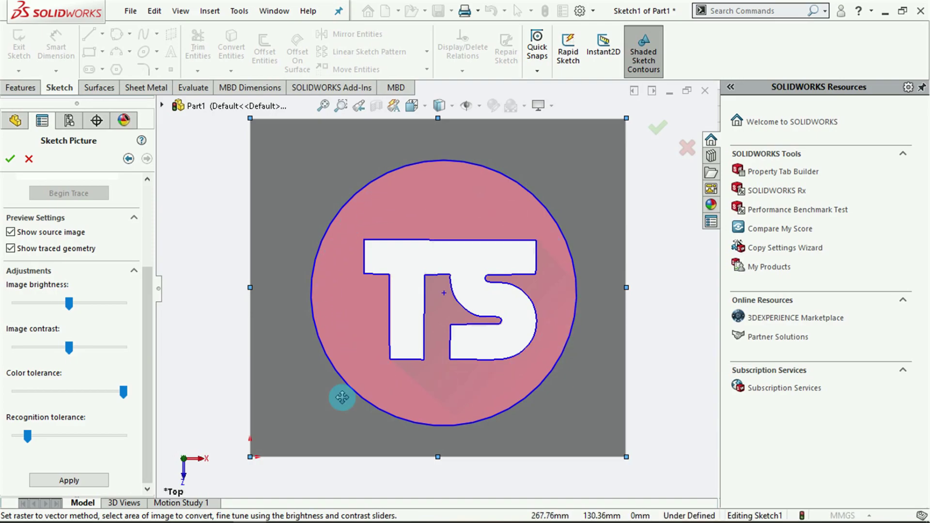
{"action": "left_click", "coordinate": [77, 481]}
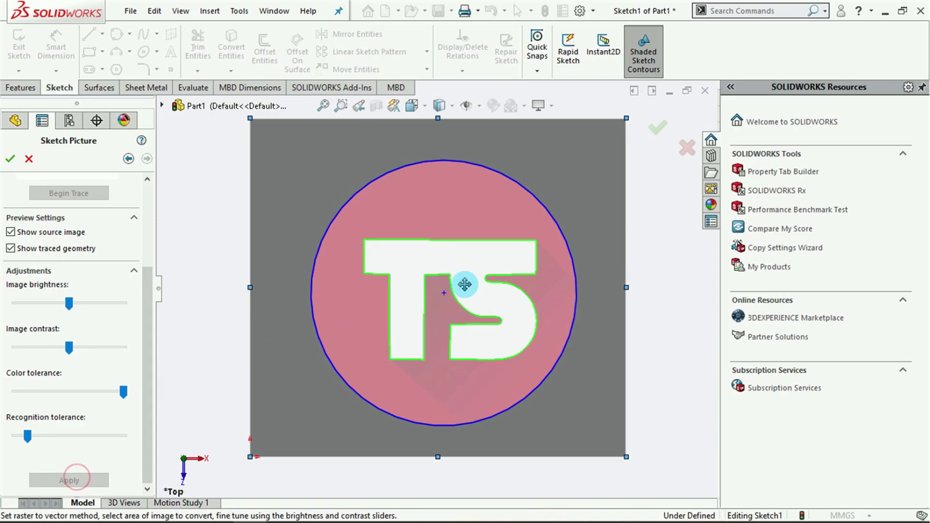
{"action": "left_click", "coordinate": [10, 159]}
{"action": "left_click", "coordinate": [394, 307]}
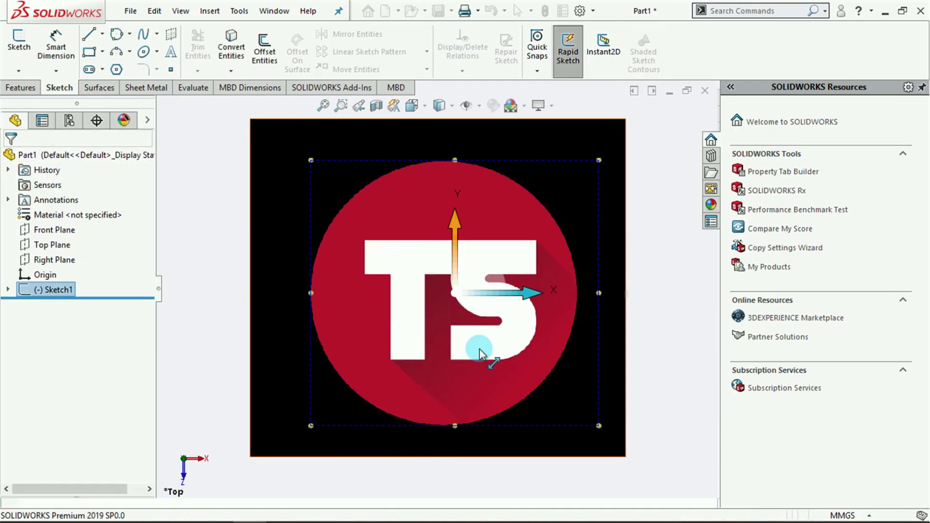
{"action": "left_click", "coordinate": [649, 266]}
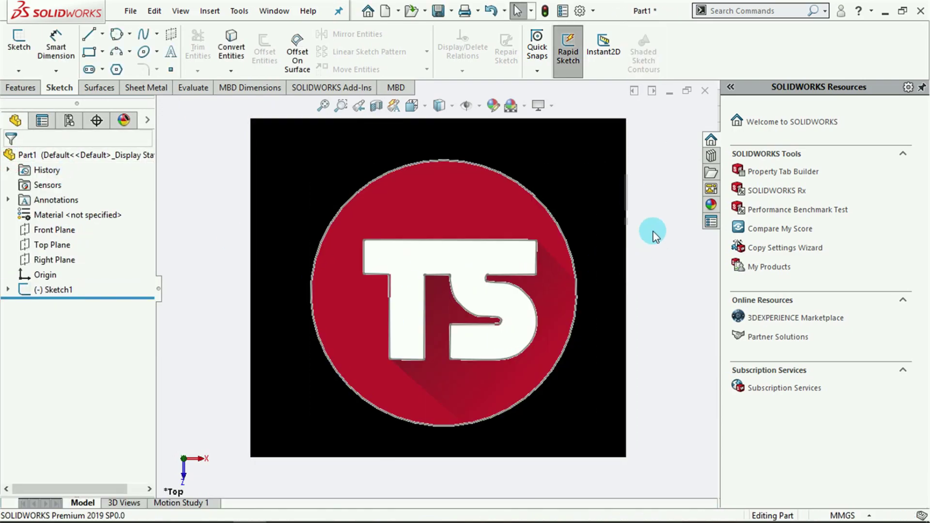
- Delete the logo sketch picture from the part, keeping the traced geometry
{"action": "left_click", "coordinate": [611, 189]}
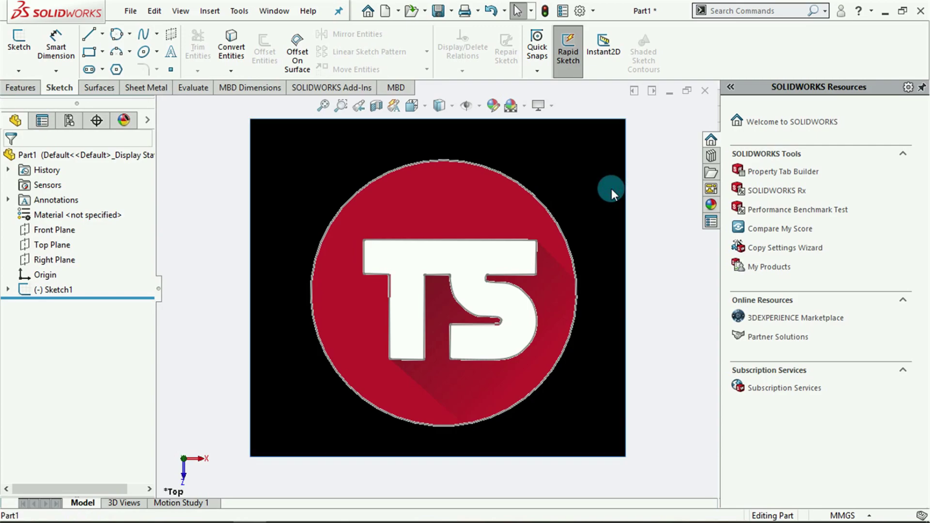
{"action": "key", "text": "Delete"}
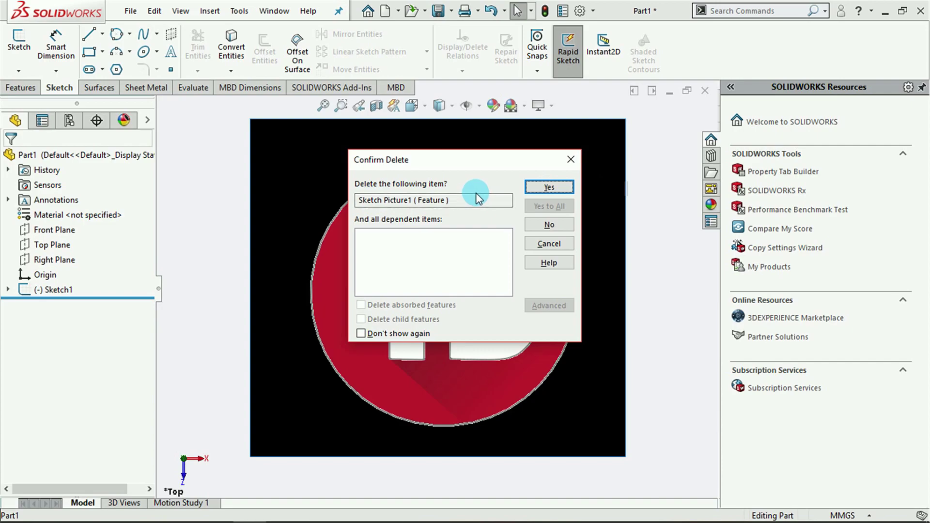
{"action": "left_click", "coordinate": [549, 186]}
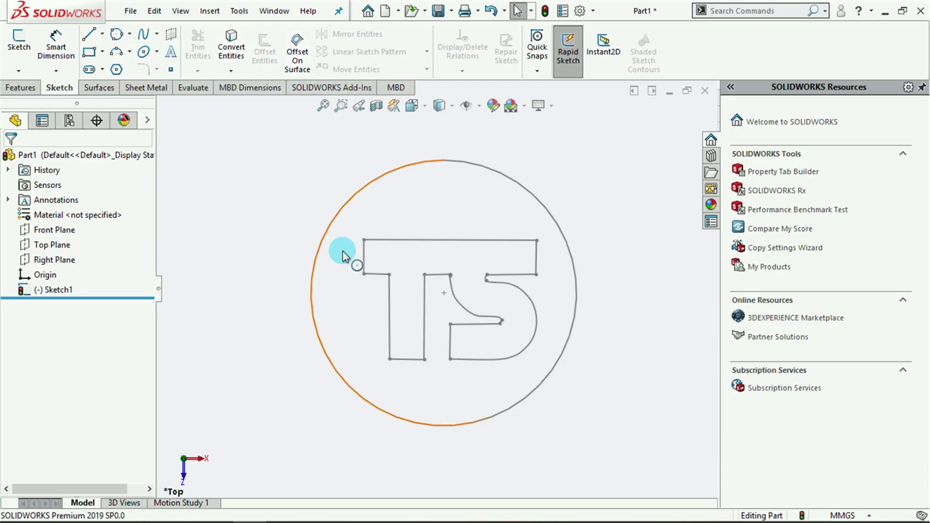
- Open the sketch containing the circle and TS outlines for editing
{"action": "left_click", "coordinate": [412, 167]}
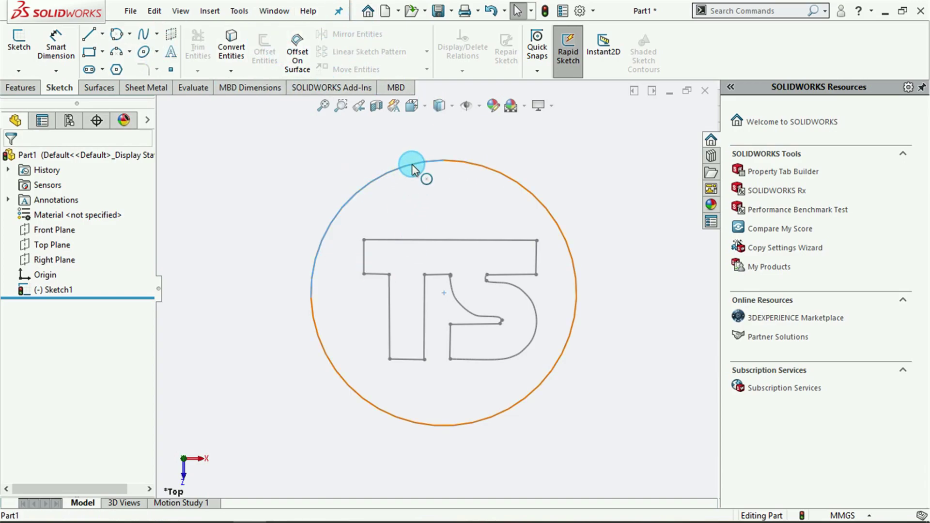
{"action": "right_click", "coordinate": [413, 166]}
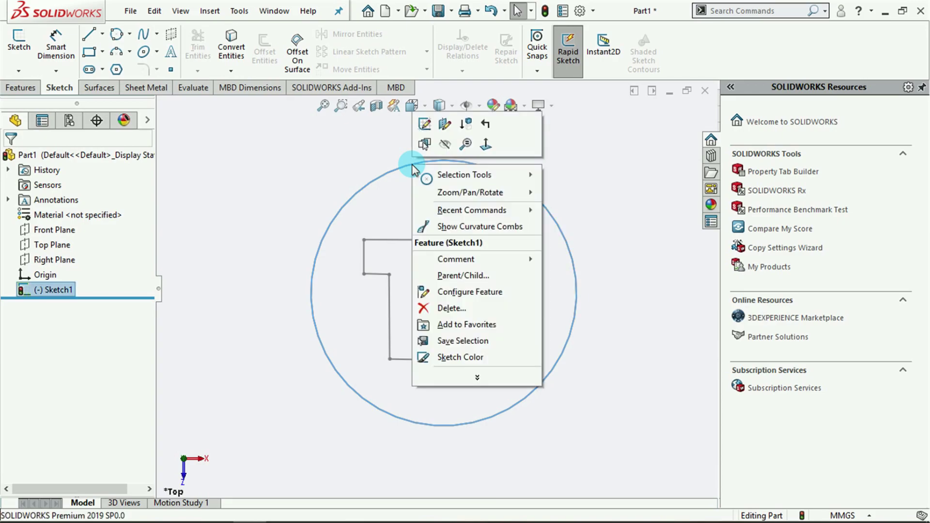
{"action": "left_click", "coordinate": [424, 124]}
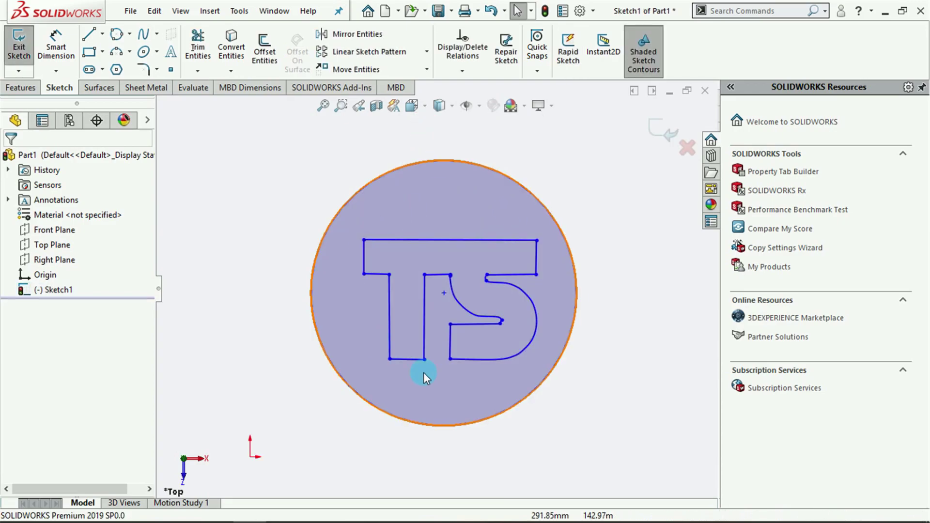
- Try deleting the circle around the TS lettering, undo the deletion and clear the selection
{"action": "left_click", "coordinate": [506, 176]}
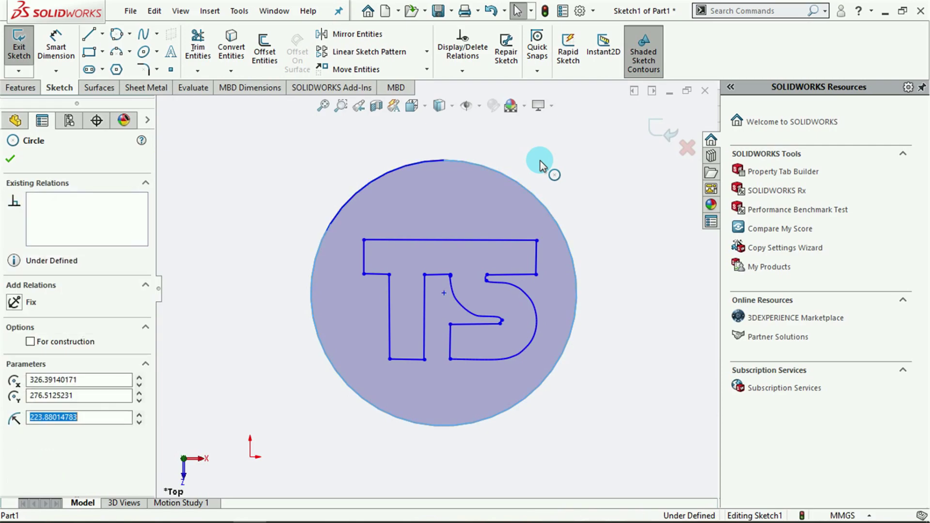
{"action": "key", "text": "Delete"}
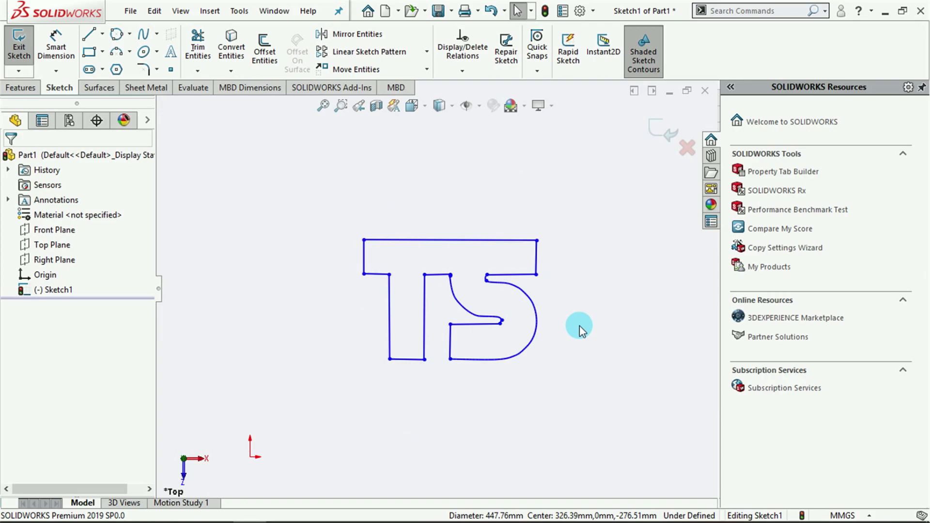
{"action": "key", "text": "ctrl+z"}
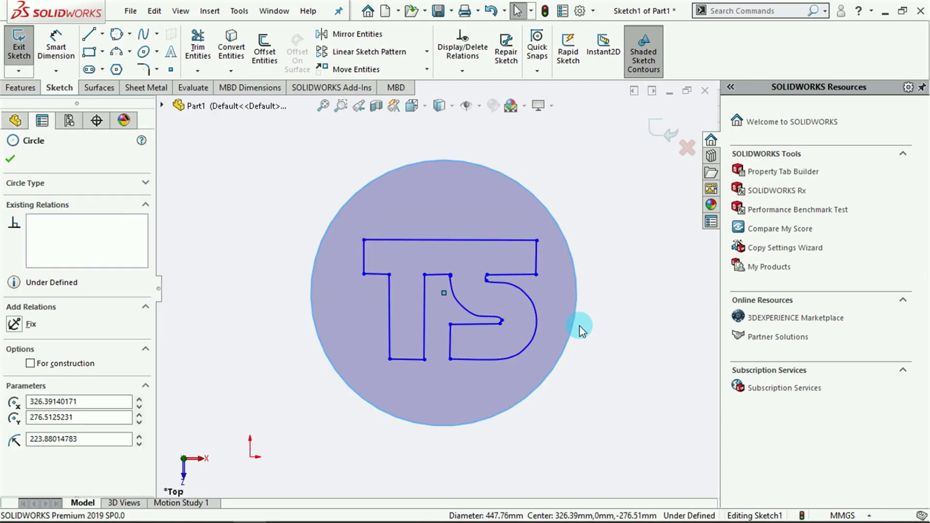
{"action": "left_click", "coordinate": [632, 309]}
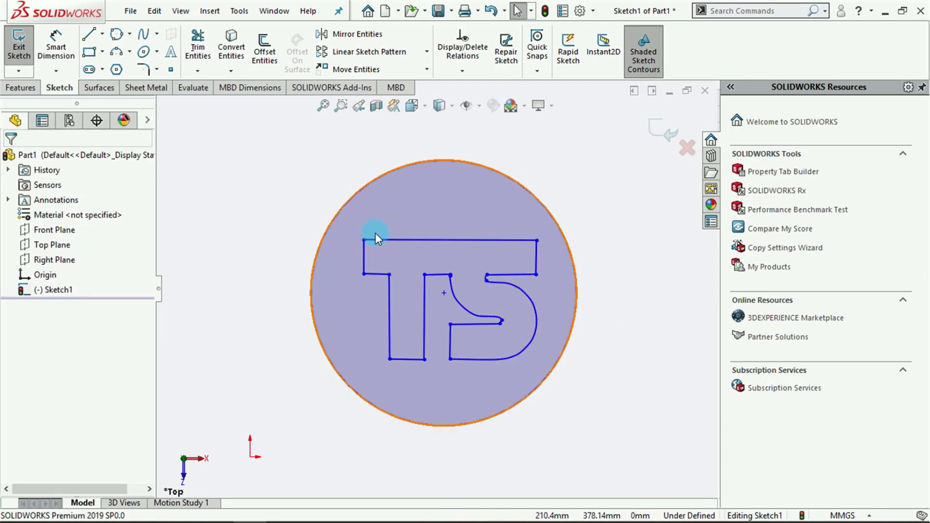